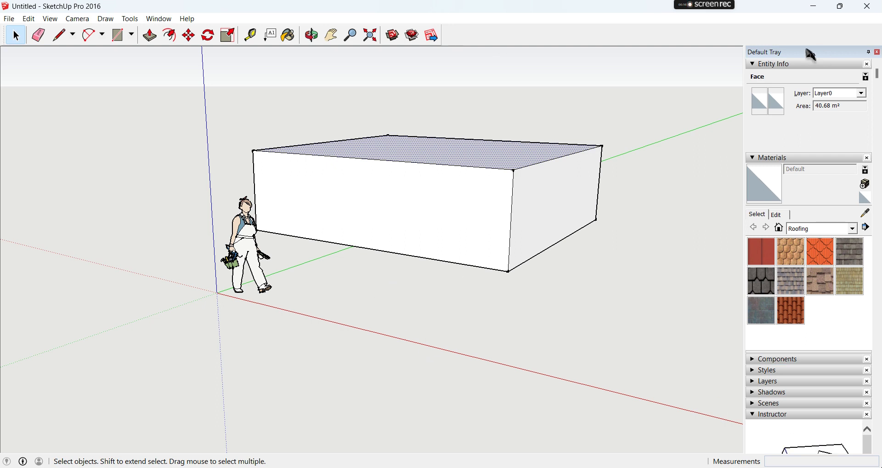
# Collapse the Materials and Entity Info panels, expand Components, and view its Edit and Statistics panes.
pyautogui.click(756, 158)
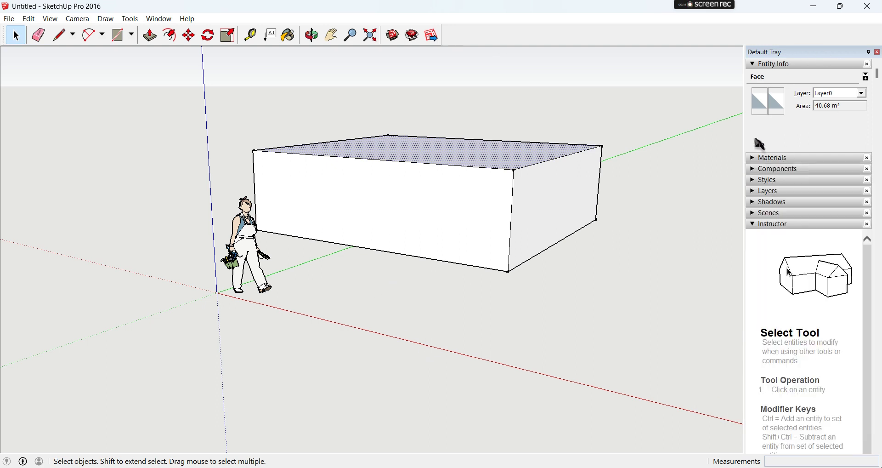
pyautogui.click(756, 64)
pyautogui.click(755, 88)
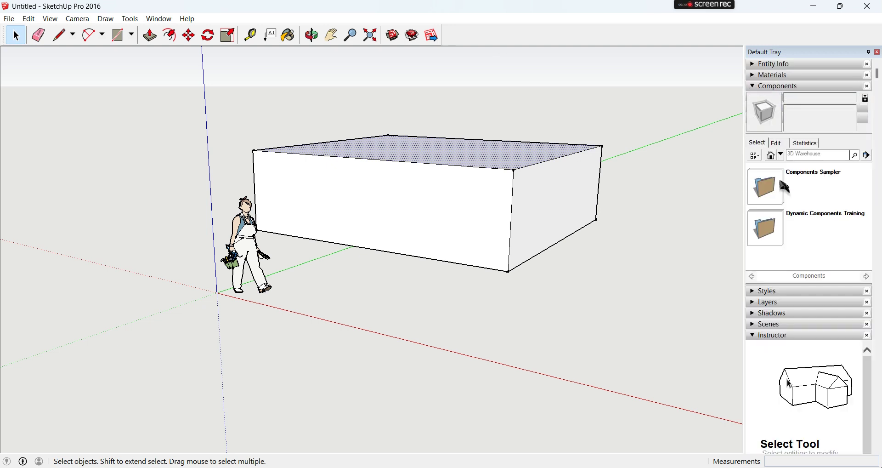
pyautogui.click(778, 145)
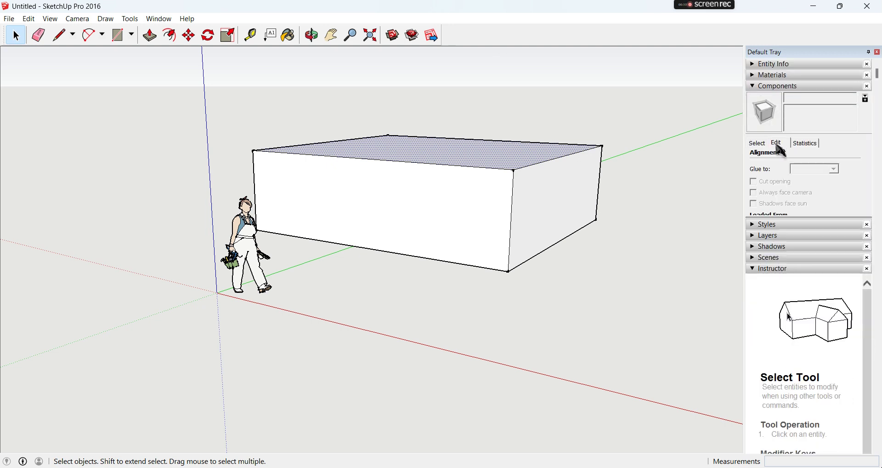
pyautogui.click(764, 145)
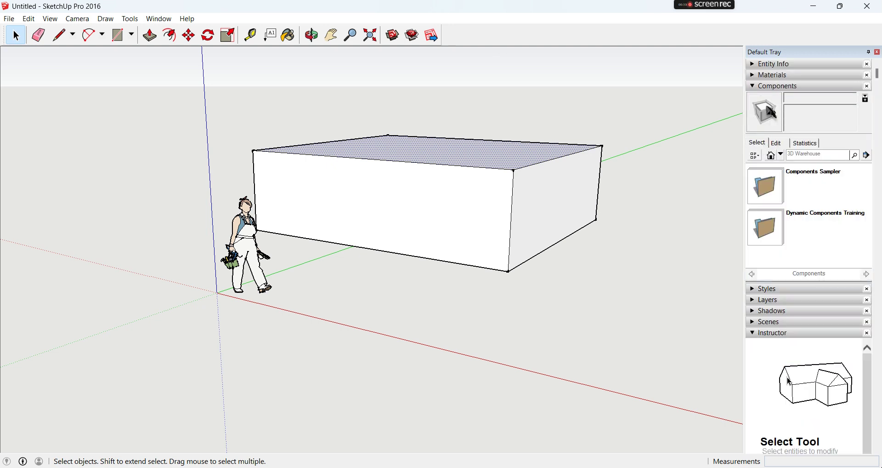
pyautogui.click(800, 145)
pyautogui.click(765, 143)
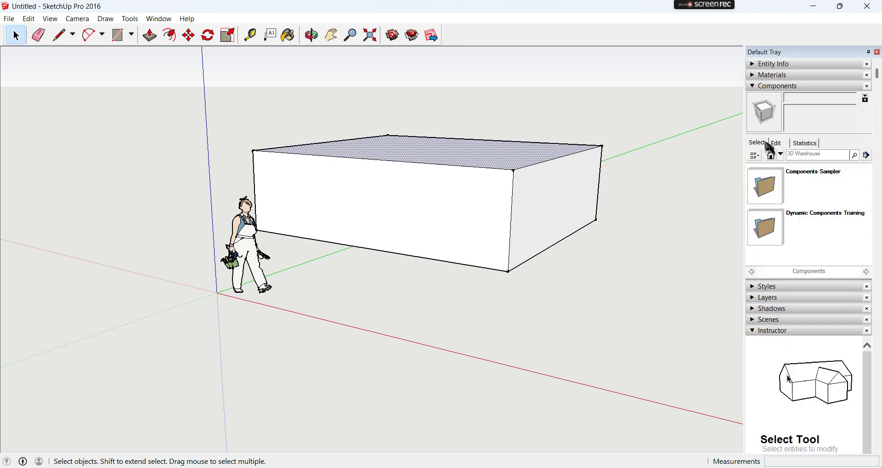
# Browse the Components Sampler collection, collapse Components, and switch to Firefox.
pyautogui.click(766, 171)
pyautogui.scroll(-3, 778, 219)
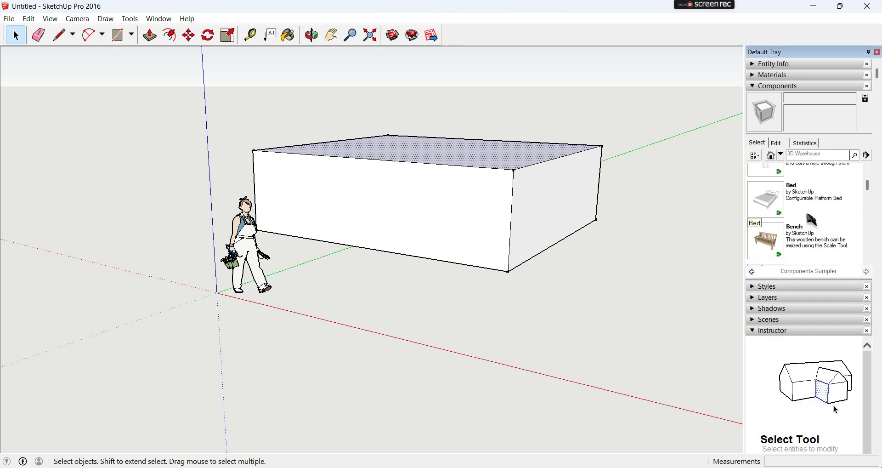
pyautogui.scroll(-3, 812, 228)
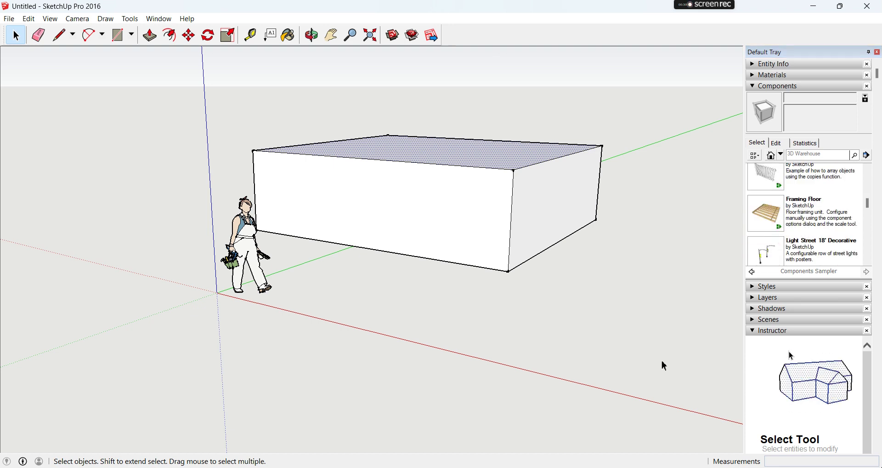
pyautogui.click(756, 87)
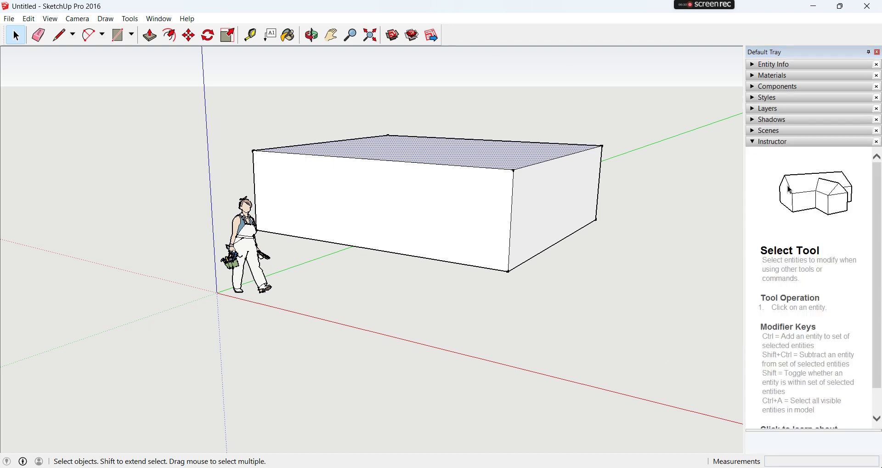
pyautogui.click(656, 417)
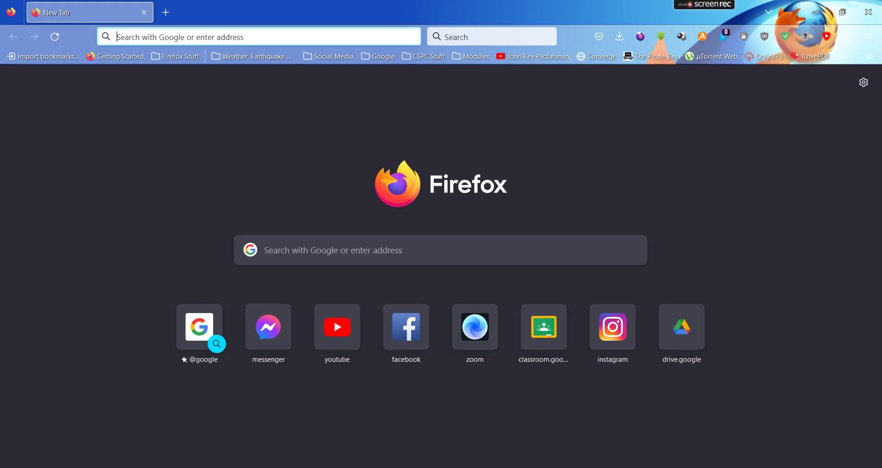
# Search Google for 'tree sketchup component'.
pyautogui.click(378, 56)
pyautogui.click(388, 74)
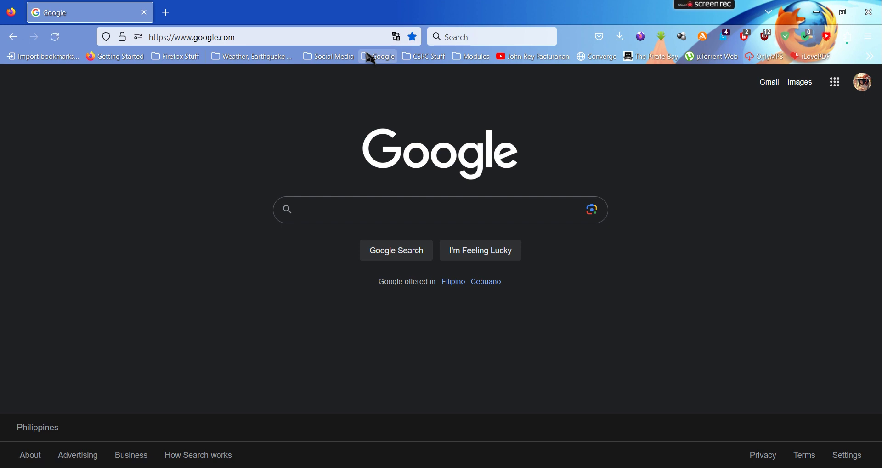
pyautogui.write('tree')
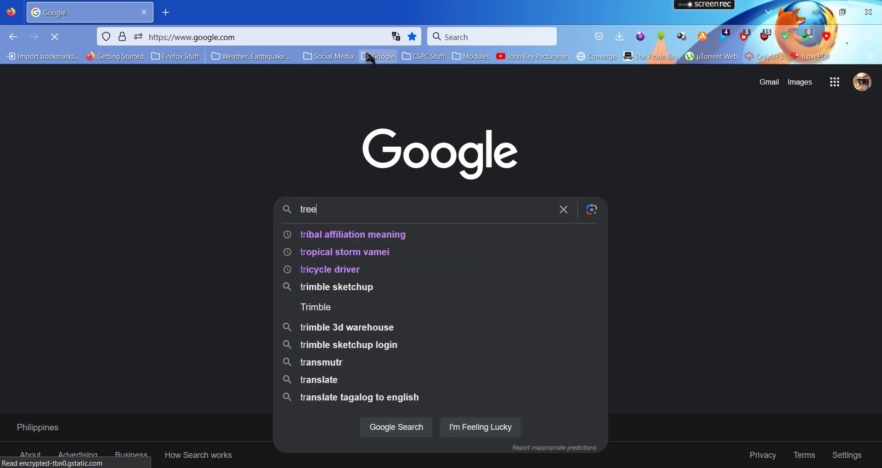
pyautogui.write(' ske')
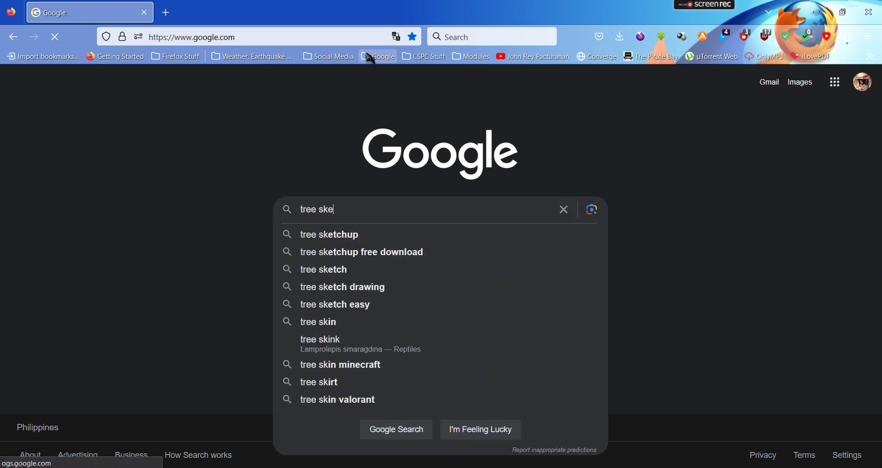
pyautogui.write('tchup component')
pyautogui.press('Return')
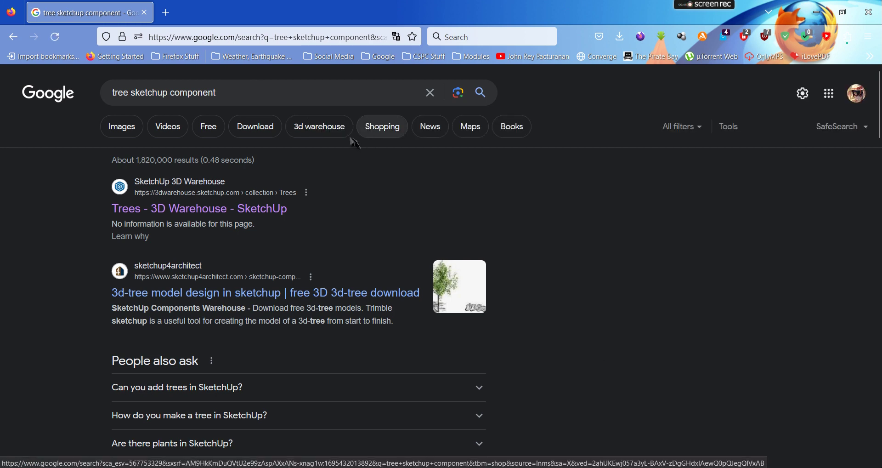
# Open the 'Trees - 3D Warehouse' result to reach the Trees collection.
pyautogui.click(181, 188)
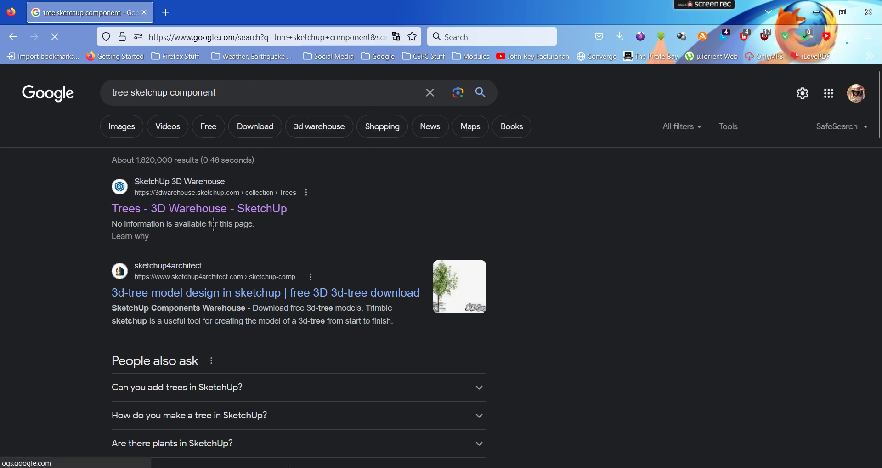
pyautogui.click(211, 209)
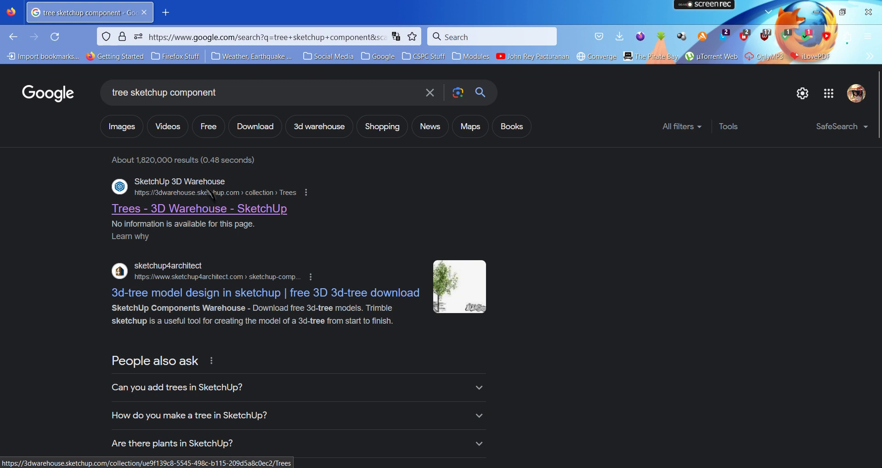
pyautogui.click(210, 192)
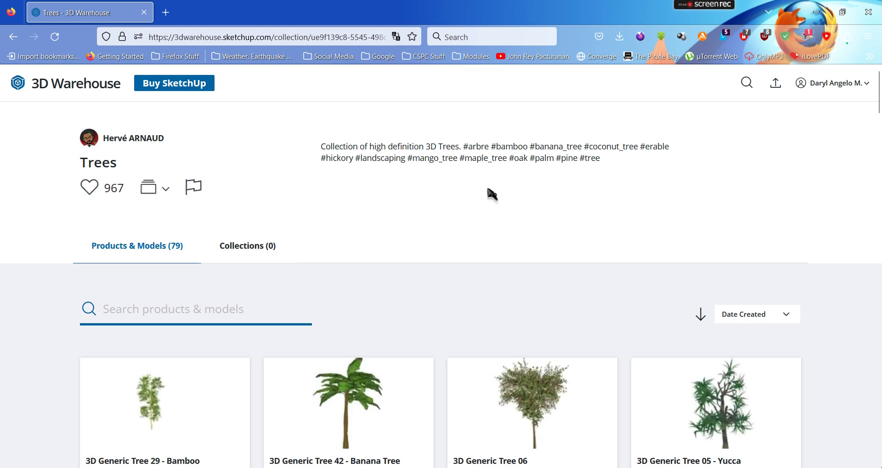
# Scroll the Trees collection grid and open the 'Modified Bamboo Model (Hidden Leaf Group Wireframes)' page.
pyautogui.scroll(-2, 540, 231)
pyautogui.scroll(-2, 574, 222)
pyautogui.scroll(-2, 571, 229)
pyautogui.scroll(-2, 598, 258)
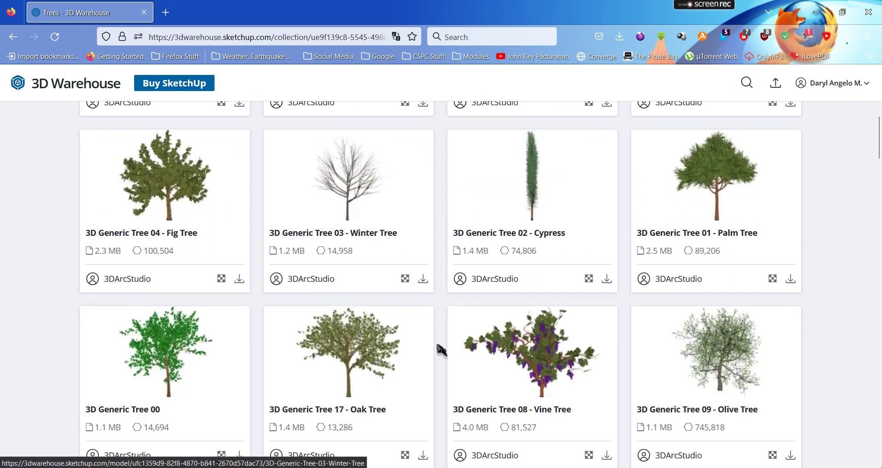
pyautogui.scroll(-4, 680, 276)
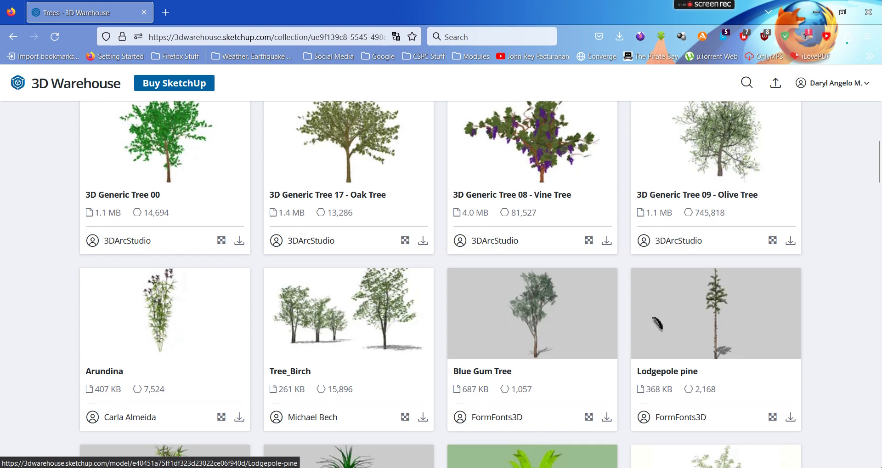
pyautogui.scroll(-6, 661, 276)
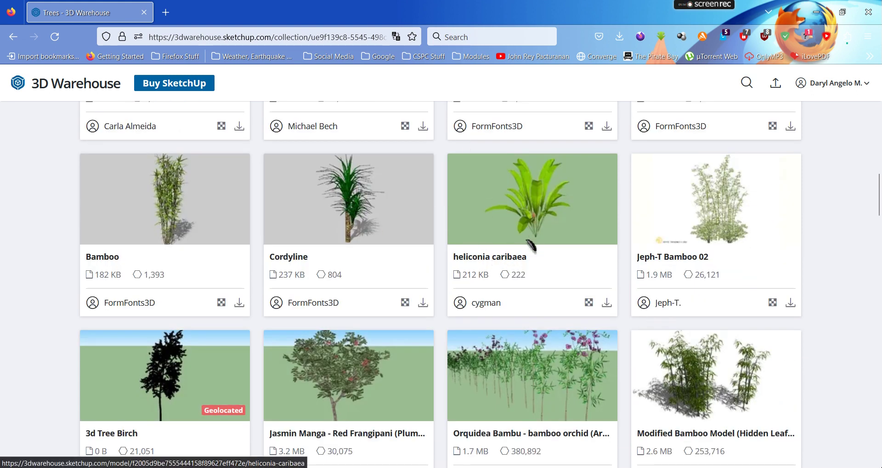
pyautogui.scroll(-2, 532, 246)
pyautogui.scroll(-2, 358, 243)
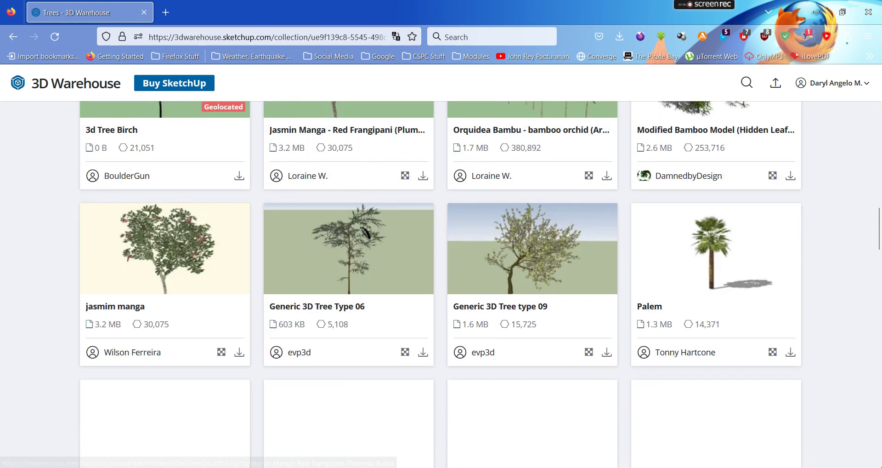
pyautogui.click(709, 201)
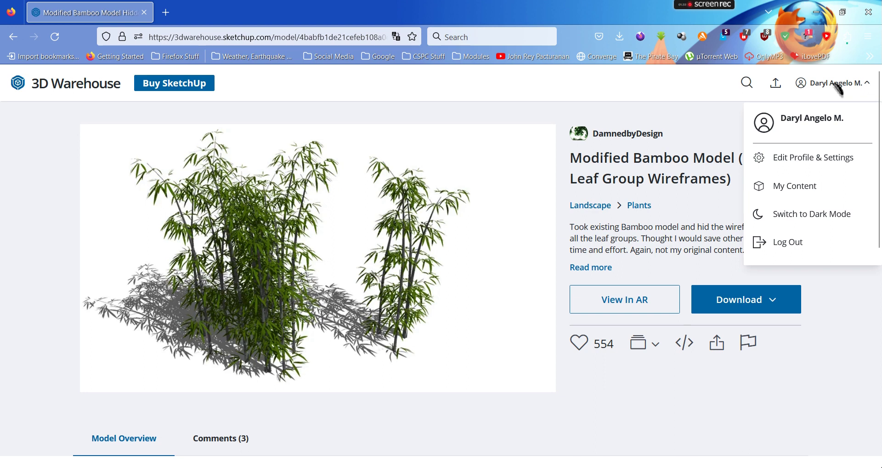
# Download the bamboo model as a SketchUp 2021 file and open BAMBOO.skp from Downloads.
pyautogui.click(836, 84)
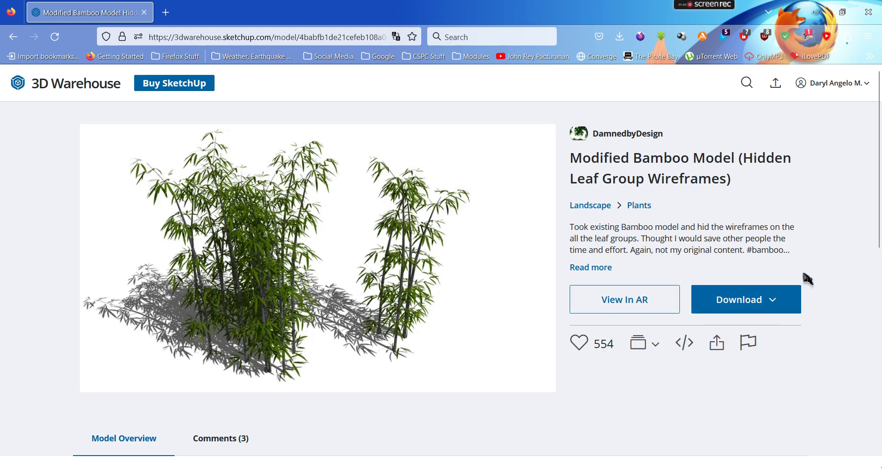
pyautogui.click(752, 305)
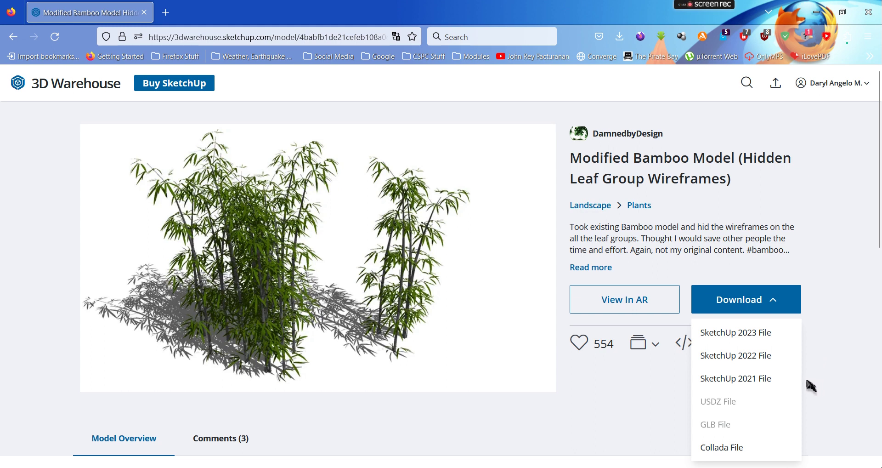
pyautogui.click(761, 379)
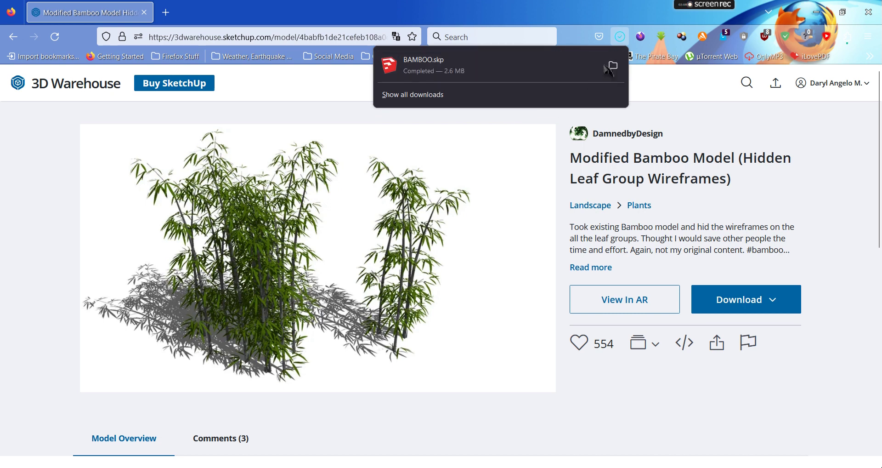
pyautogui.click(613, 68)
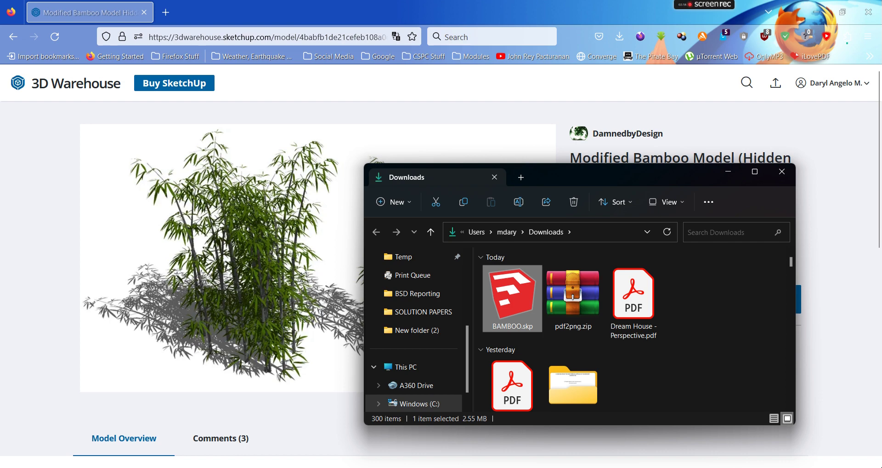
pyautogui.doubleClick(513, 299)
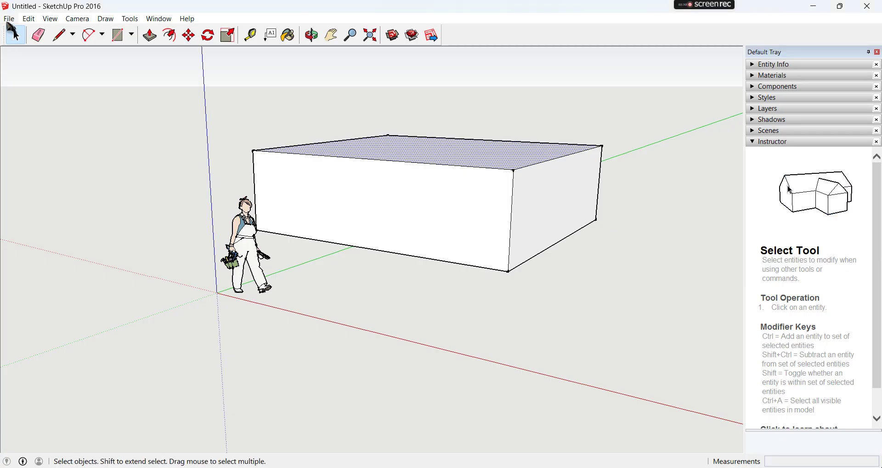
# Try opening BAMBOO.skp from Downloads without saving, dismiss the 'Unexpected file format' error, and minimise SketchUp.
pyautogui.click(9, 19)
pyautogui.click(27, 44)
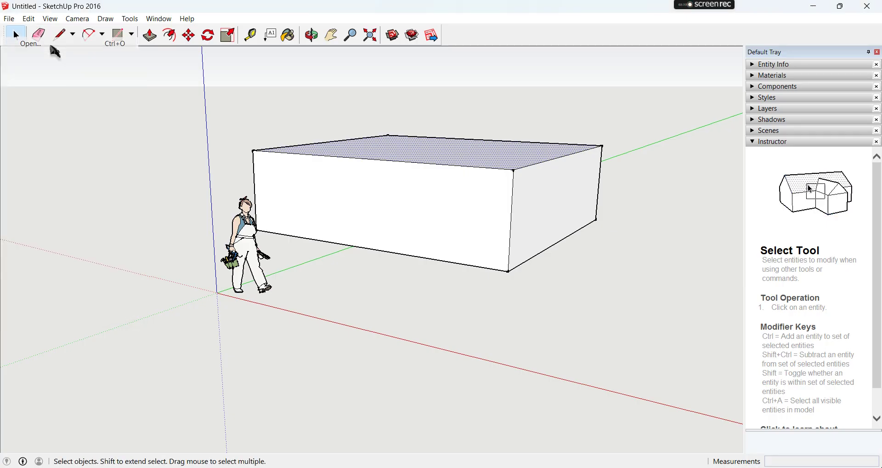
pyautogui.click(312, 228)
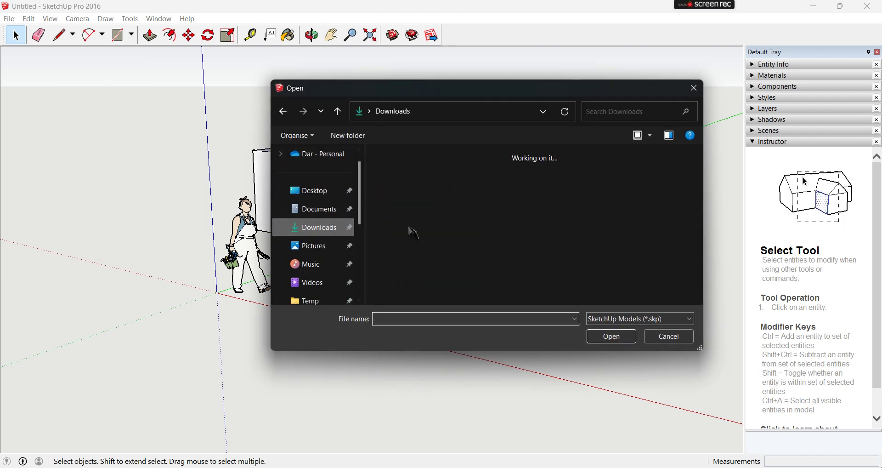
pyautogui.doubleClick(407, 204)
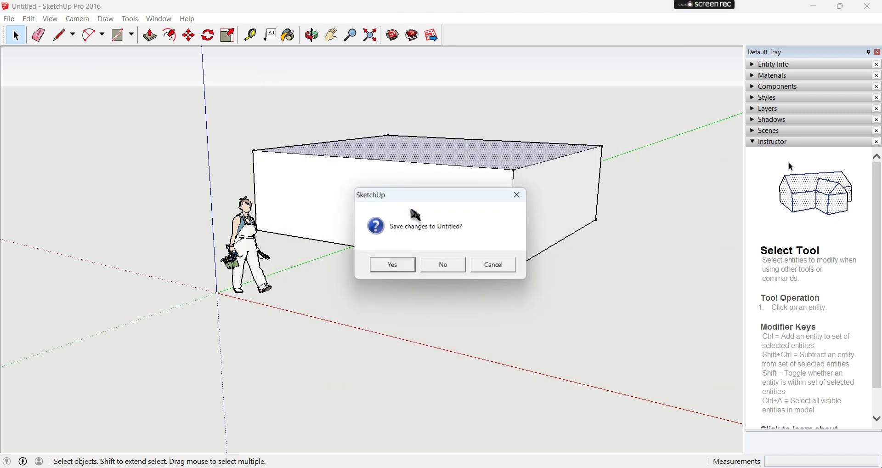
pyautogui.click(432, 263)
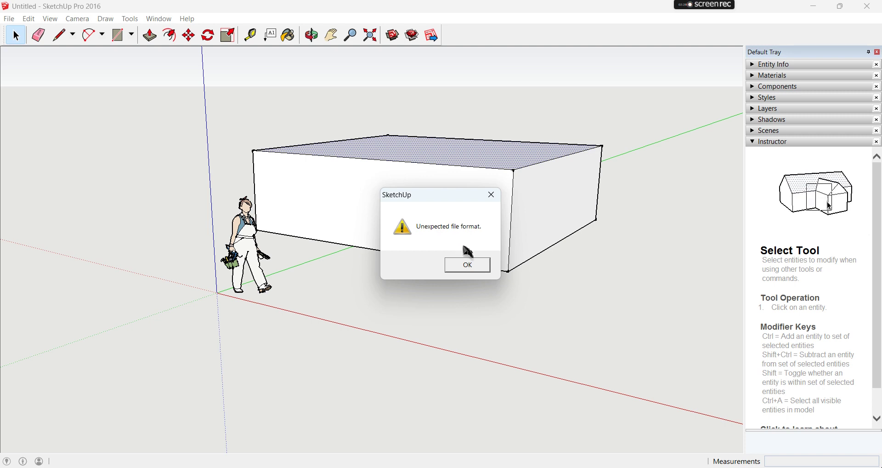
pyautogui.click(474, 269)
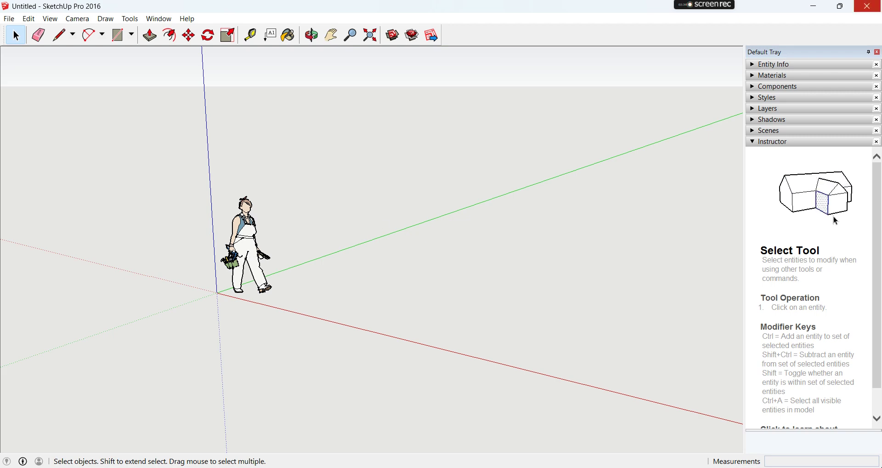
pyautogui.click(868, 6)
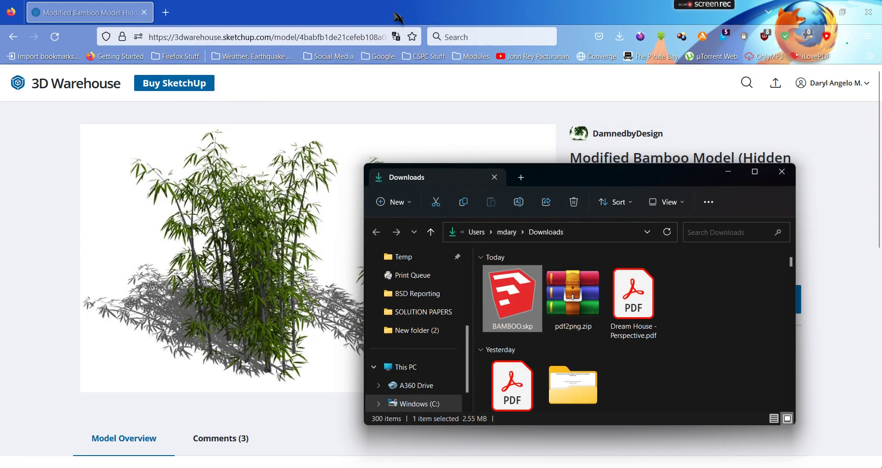
# In a new tab, Google the suggested query 'eneroth open newer version'.
pyautogui.click(166, 12)
pyautogui.click(378, 57)
pyautogui.click(390, 78)
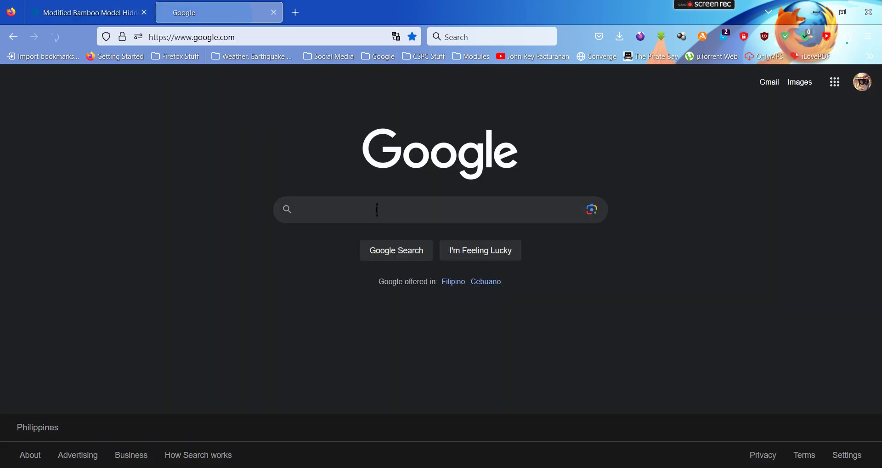
pyautogui.click(377, 209)
pyautogui.write('enero')
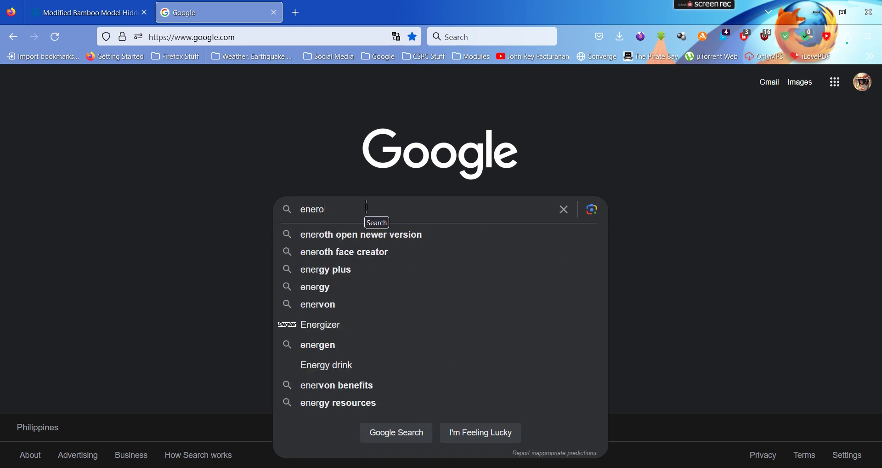
pyautogui.write('t')
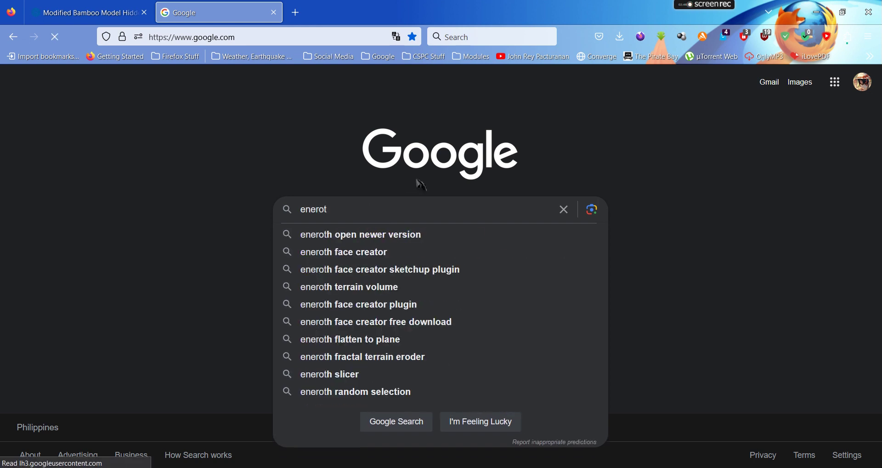
pyautogui.write('h')
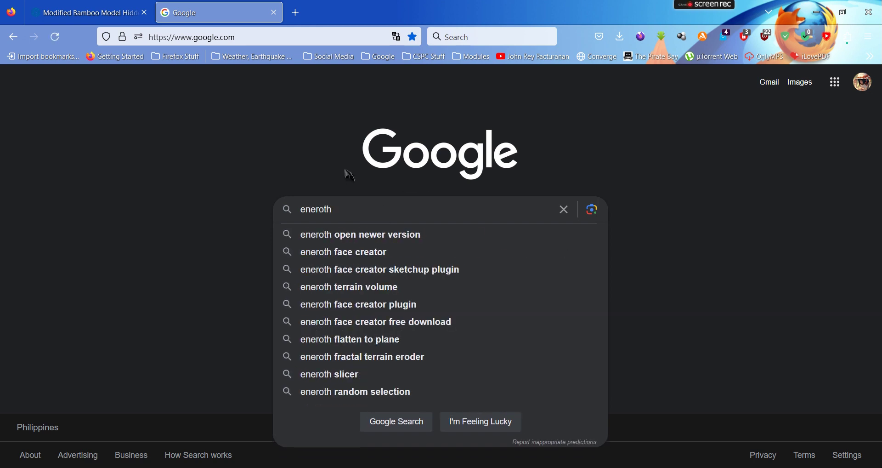
pyautogui.click(351, 235)
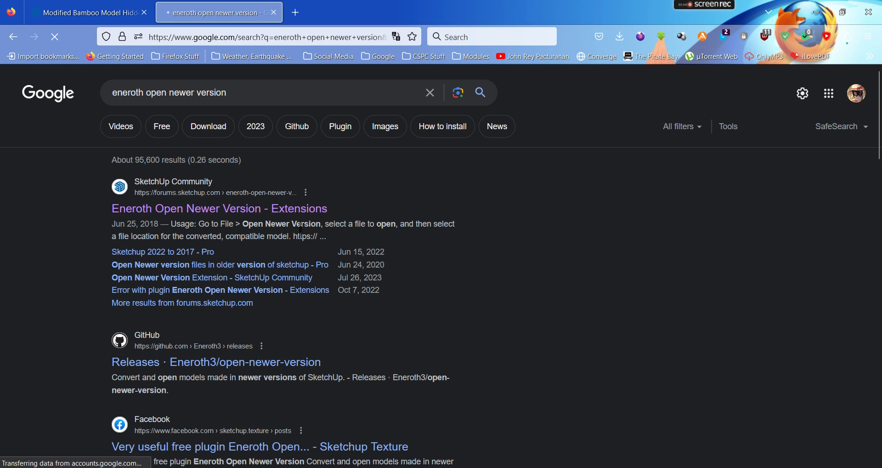
# Read the SketchUp Community 'Eneroth Open Newer Version' topic and follow its Extension Warehouse link.
pyautogui.click(269, 214)
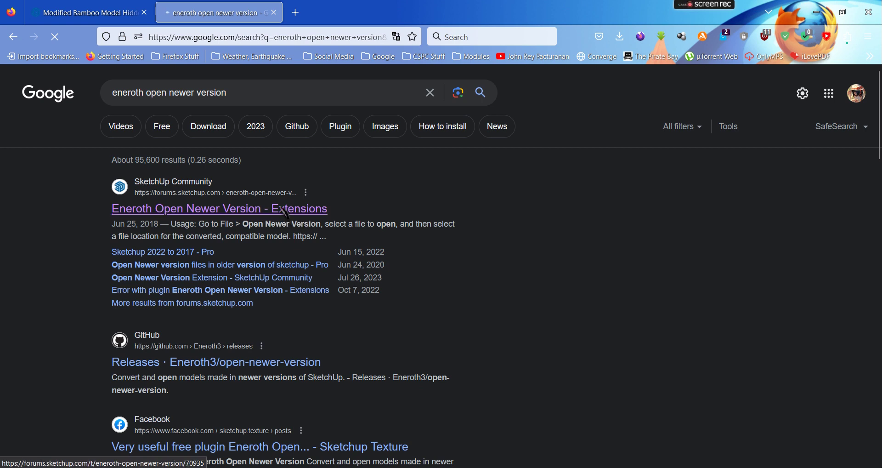
pyautogui.click(265, 216)
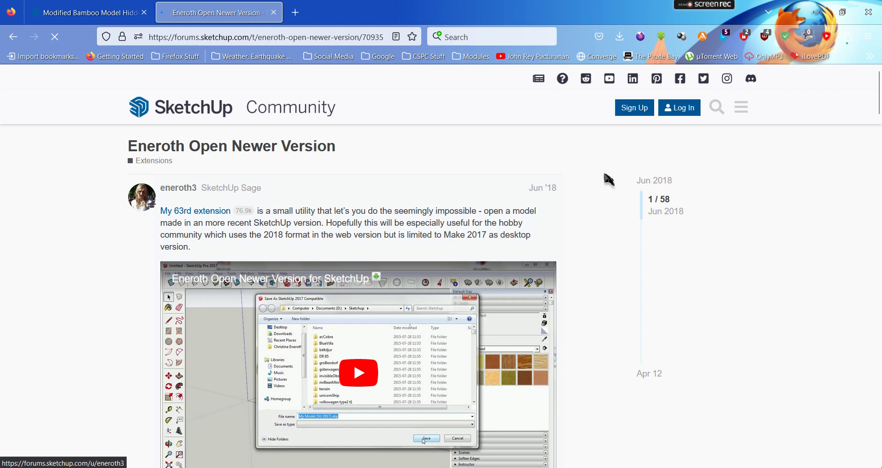
pyautogui.scroll(-4, 613, 191)
pyautogui.scroll(-2, 598, 239)
pyautogui.scroll(-5, 585, 292)
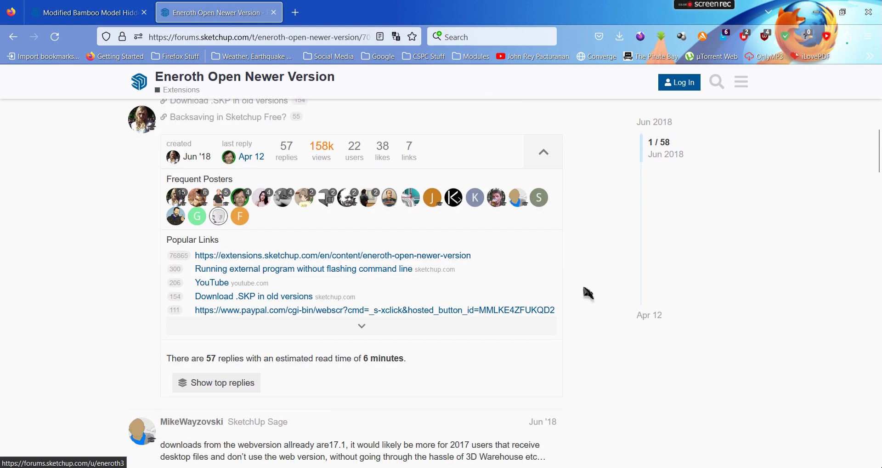
pyautogui.scroll(-1, 585, 292)
pyautogui.scroll(-2, 585, 303)
pyautogui.scroll(5, 585, 310)
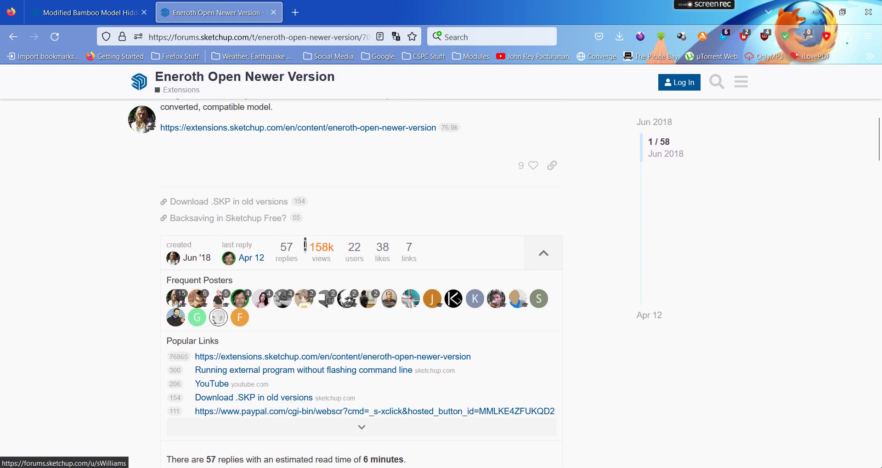
pyautogui.scroll(2, 286, 202)
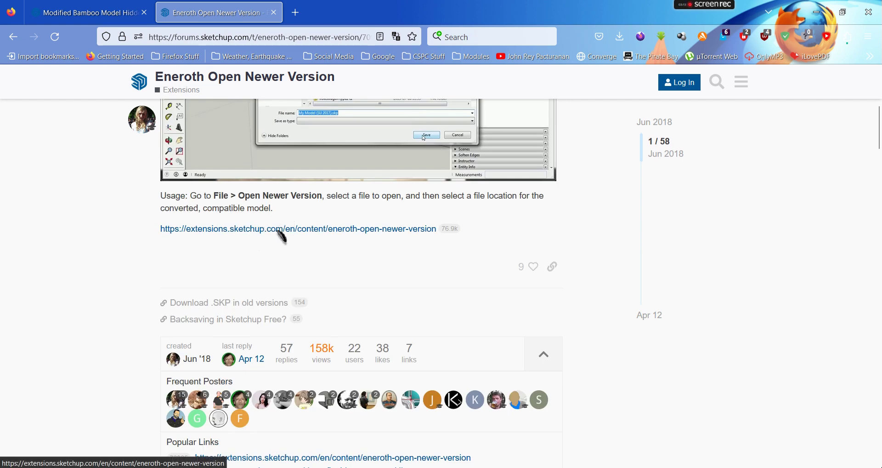
pyautogui.click(281, 230)
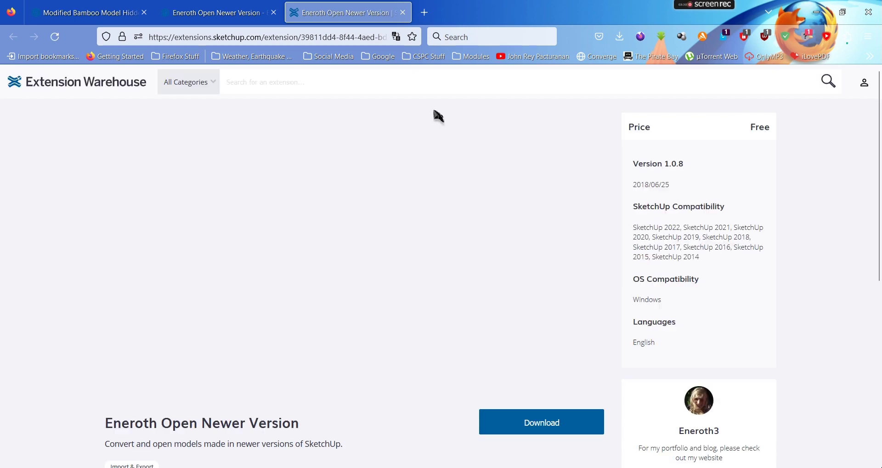
# Download ene_open_newer_version_v1.0.8.rbz, show it in the Downloads folder, and minimise Firefox.
pyautogui.scroll(-2, 505, 303)
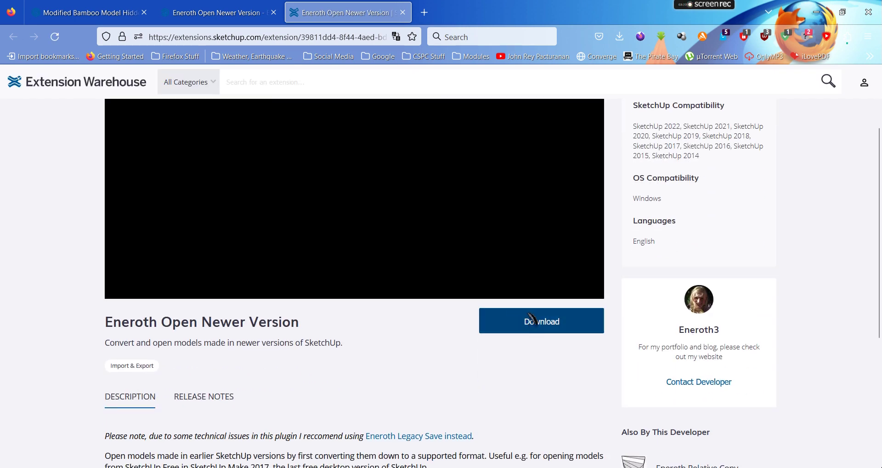
pyautogui.click(550, 322)
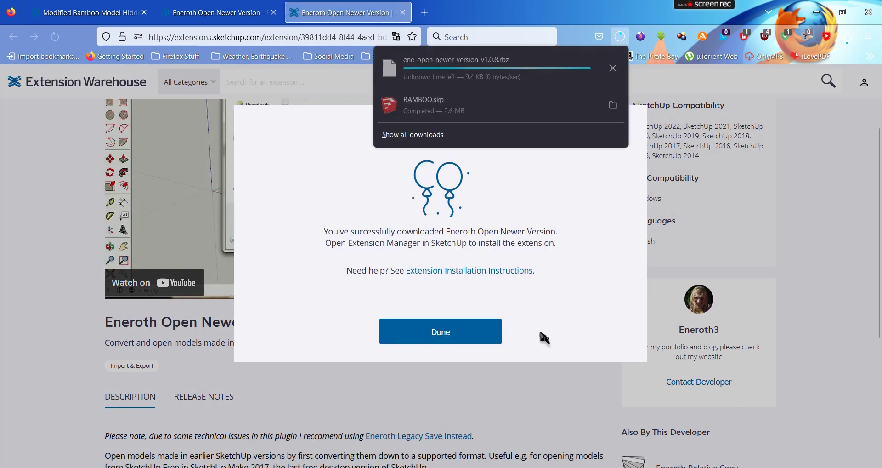
pyautogui.click(613, 66)
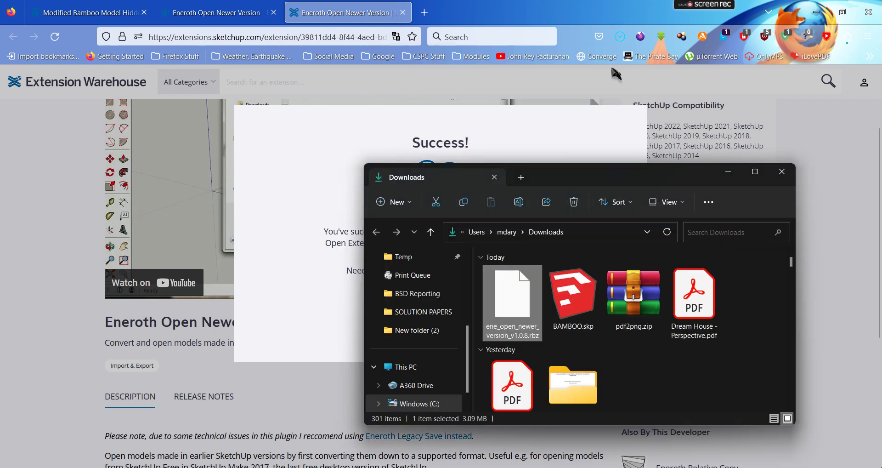
pyautogui.click(817, 12)
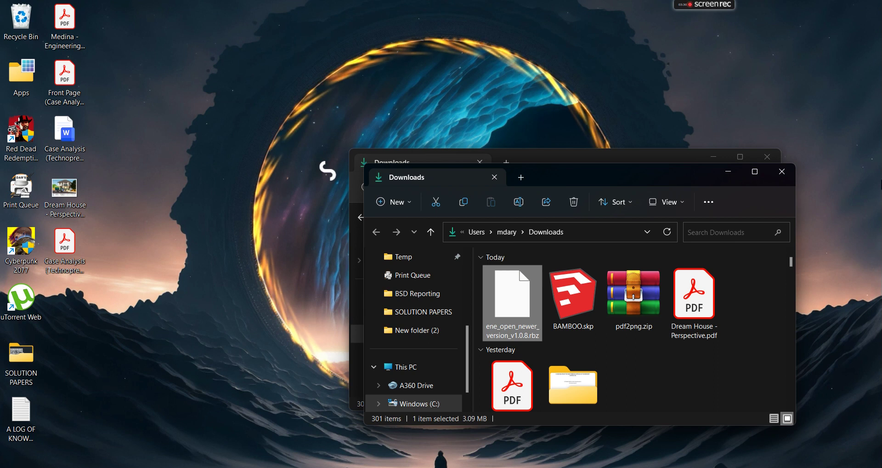
# Relaunch SketchUp from the Start menu's Civil Engineering Essentials group and start a new model.
pyautogui.press('super')
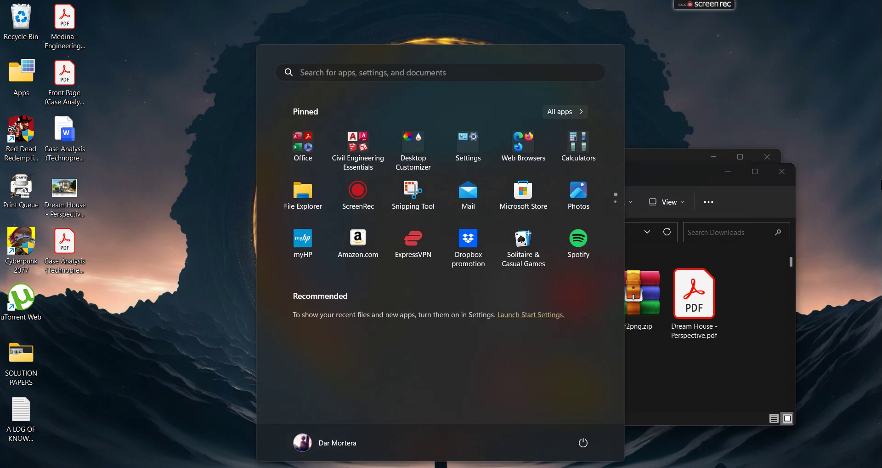
pyautogui.click(358, 145)
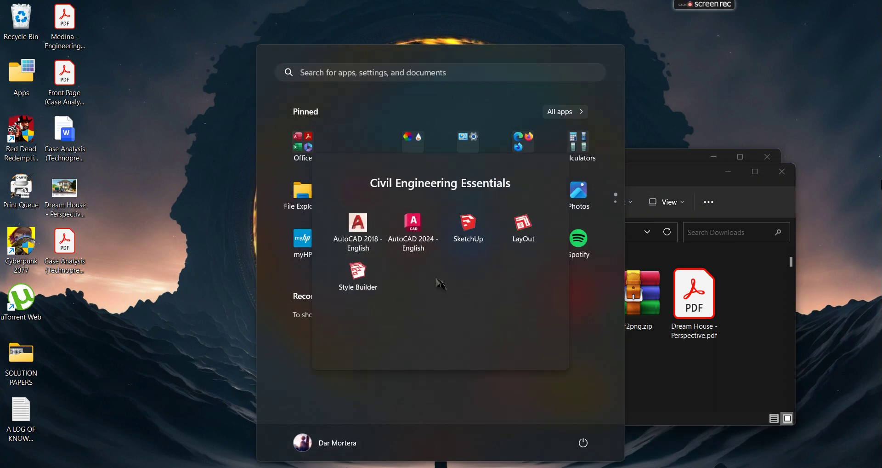
pyautogui.click(467, 225)
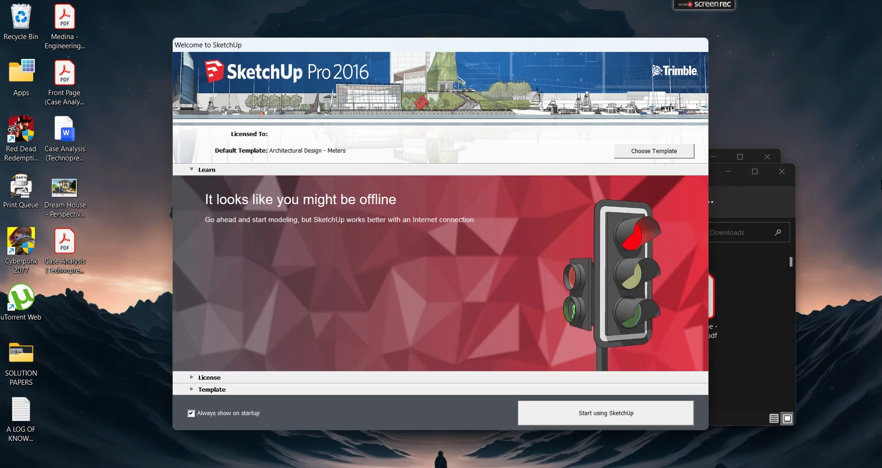
pyautogui.click(593, 414)
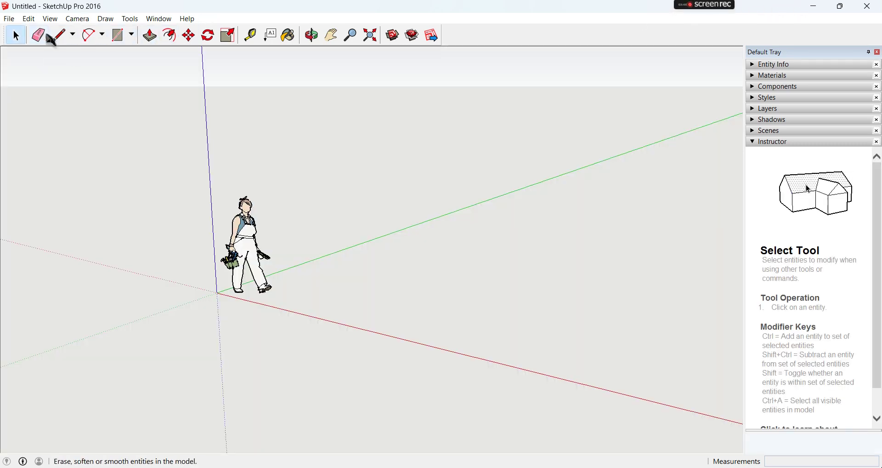
# Draw a rectangle behind the figure and push/pull it up into a box.
pyautogui.click(124, 40)
pyautogui.click(137, 53)
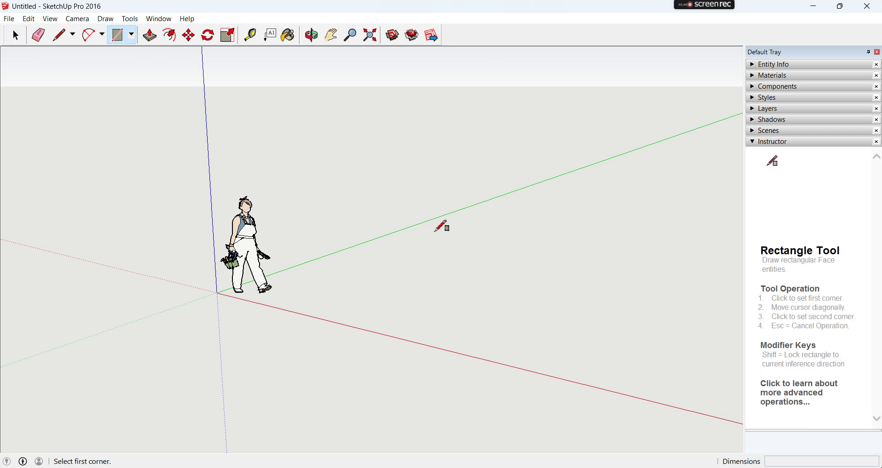
pyautogui.click(415, 178)
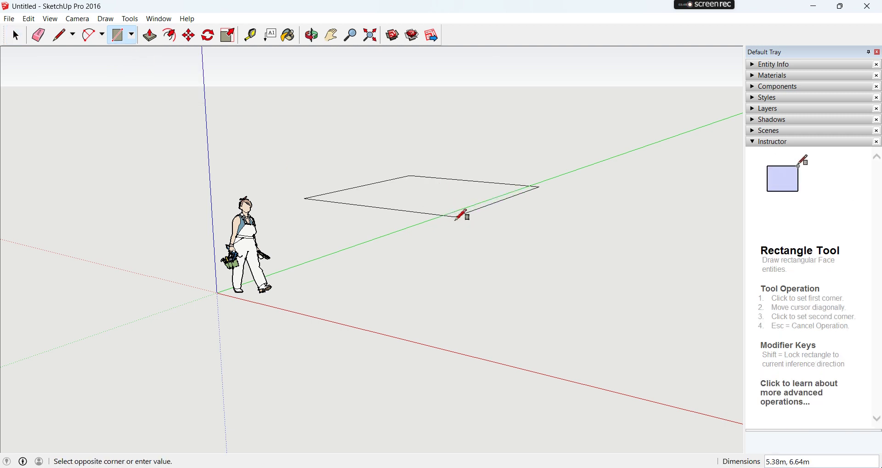
pyautogui.click(489, 233)
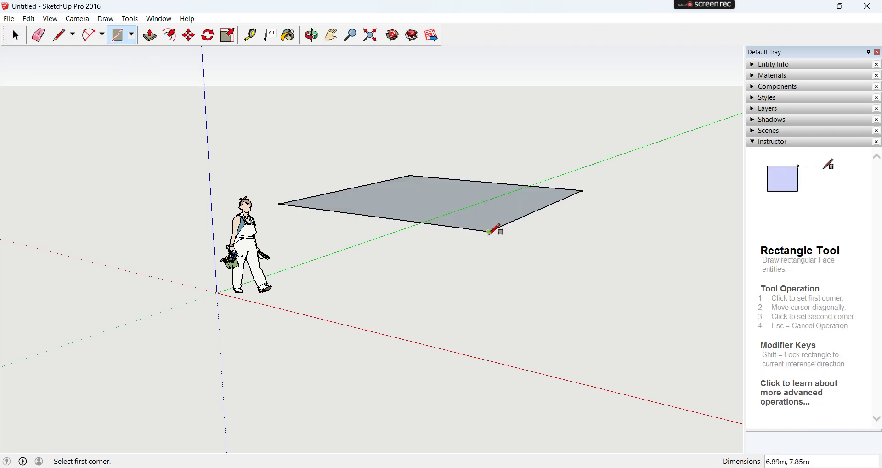
pyautogui.click(150, 35)
pyautogui.moveTo(431, 212); pyautogui.dragTo(431, 146)
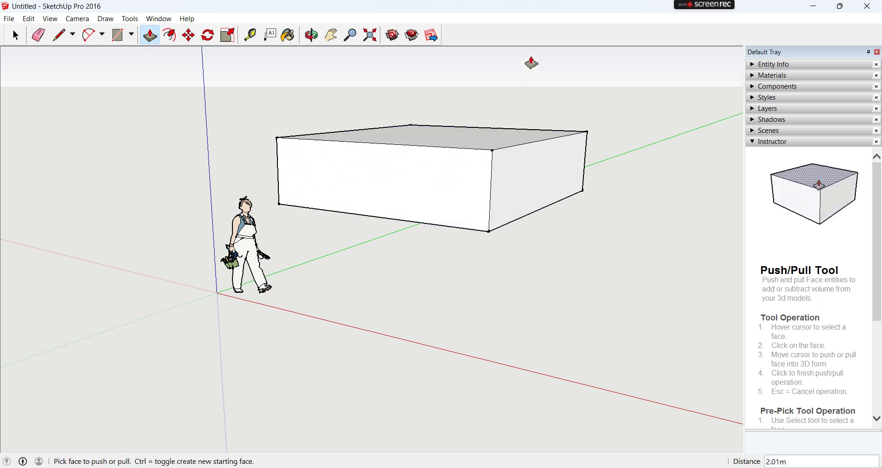
# Save the model to the Desktop as tutorial.skp.
pyautogui.click(8, 18)
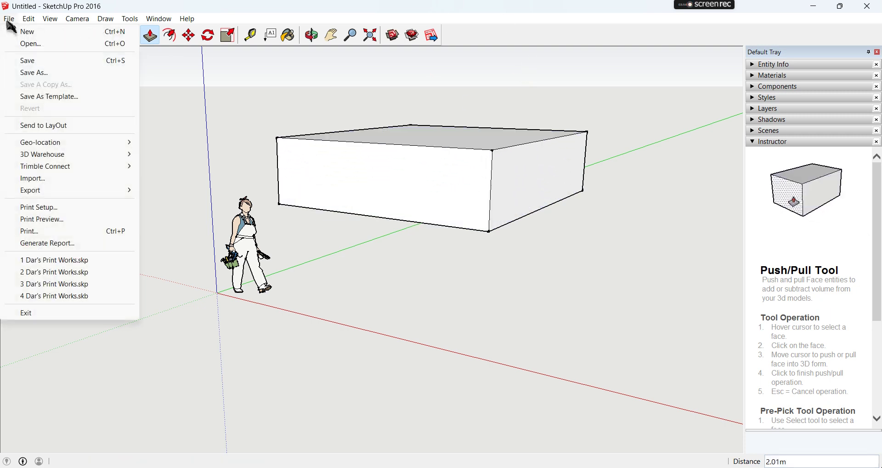
pyautogui.click(35, 73)
pyautogui.click(314, 191)
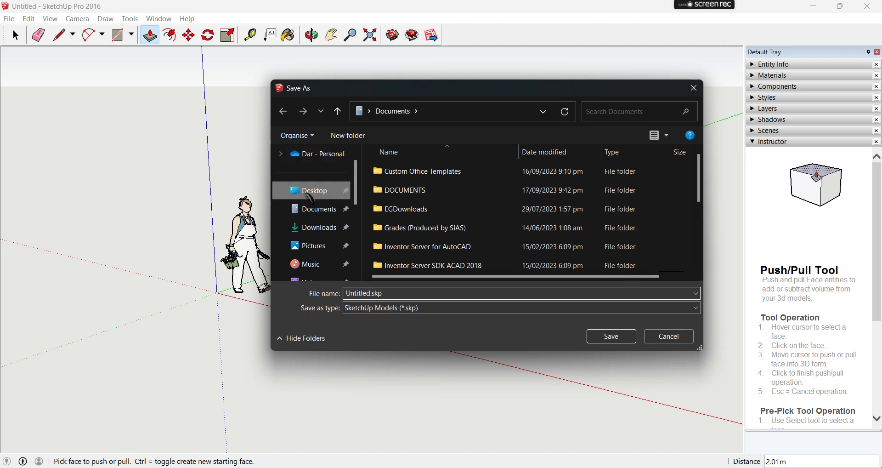
pyautogui.write('tutorial')
pyautogui.press('Return')
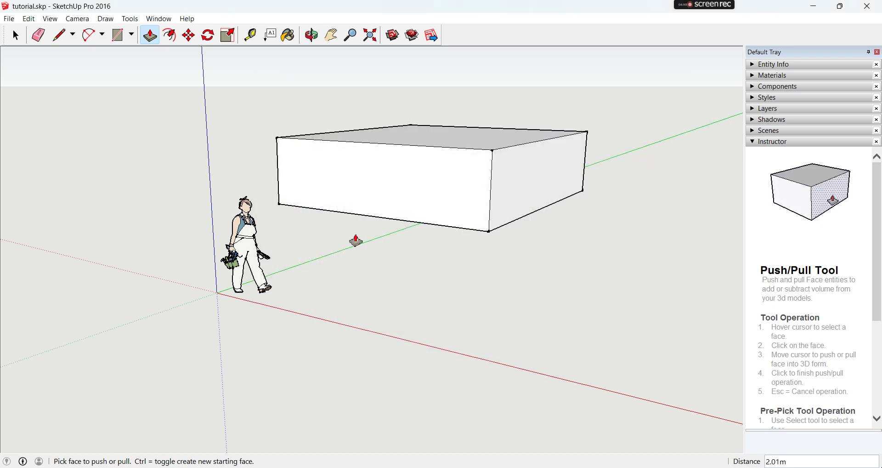
pyautogui.click(14, 19)
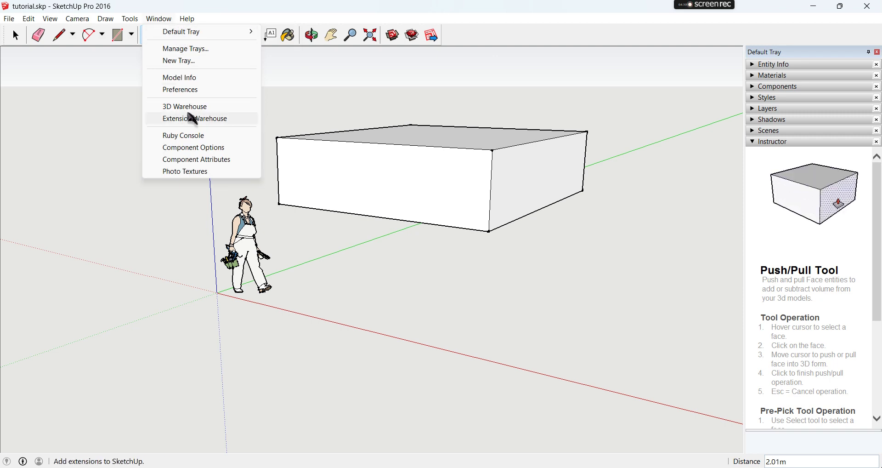
# Install the Eneroth Open Newer Version extension from the .rbz in Downloads, then close Preferences.
pyautogui.click(189, 90)
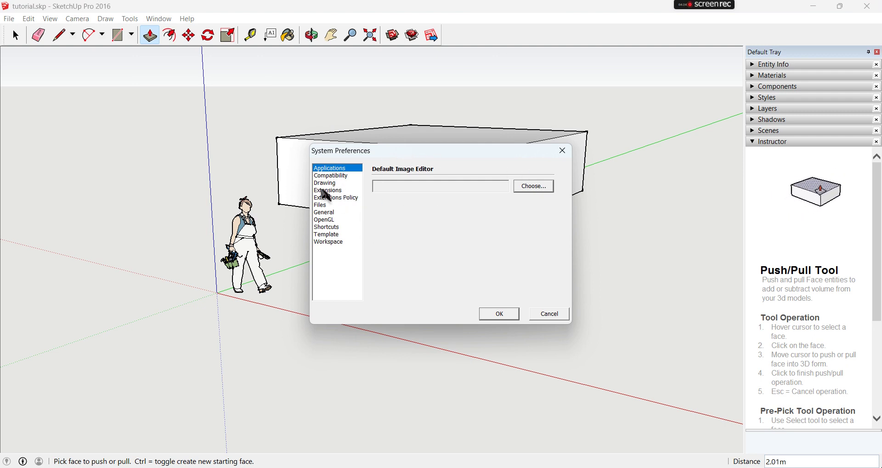
pyautogui.click(330, 190)
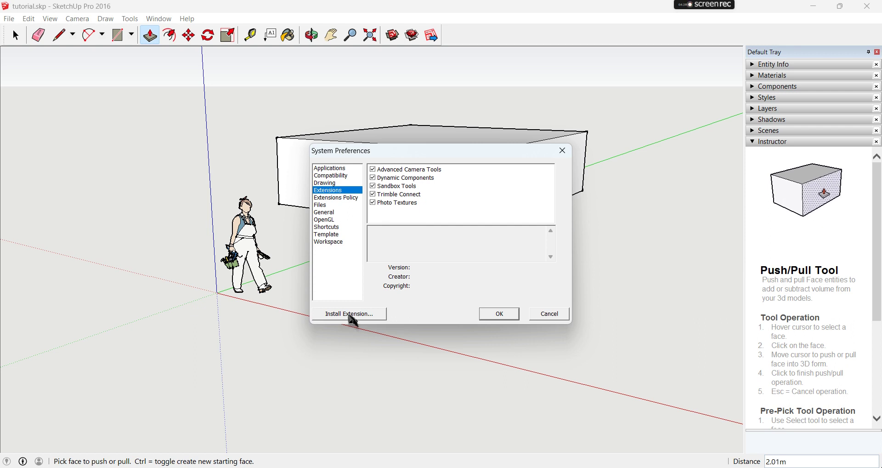
pyautogui.click(352, 317)
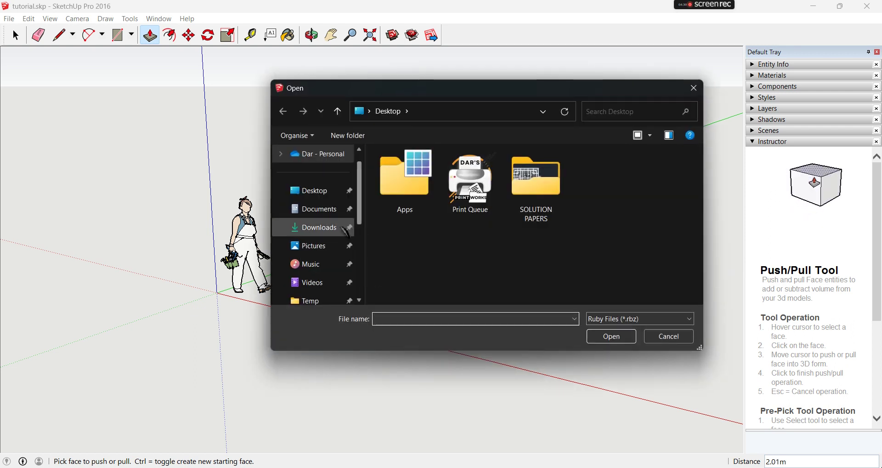
pyautogui.click(330, 232)
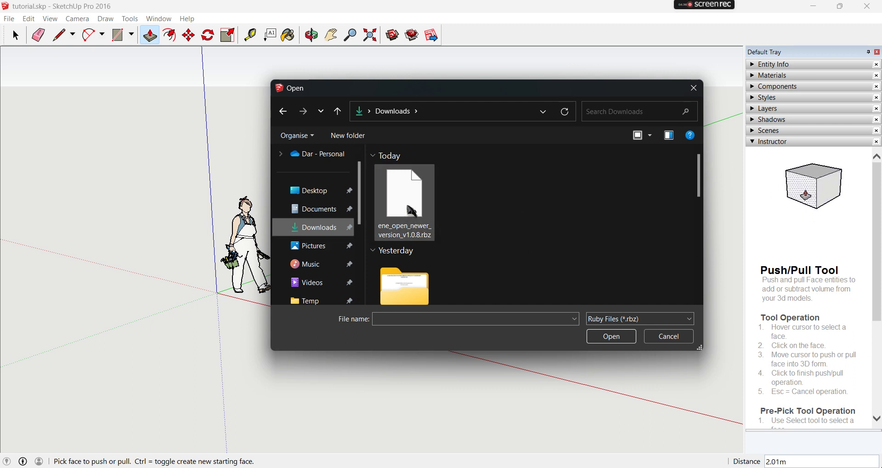
pyautogui.doubleClick(411, 210)
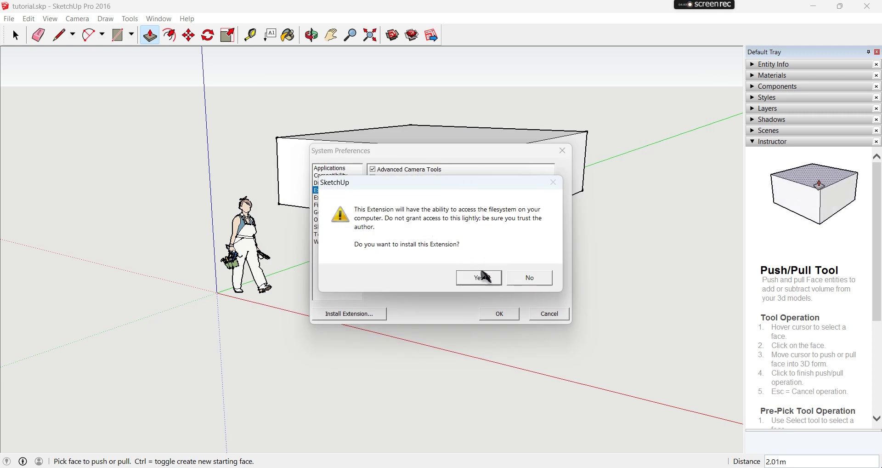
pyautogui.click(484, 278)
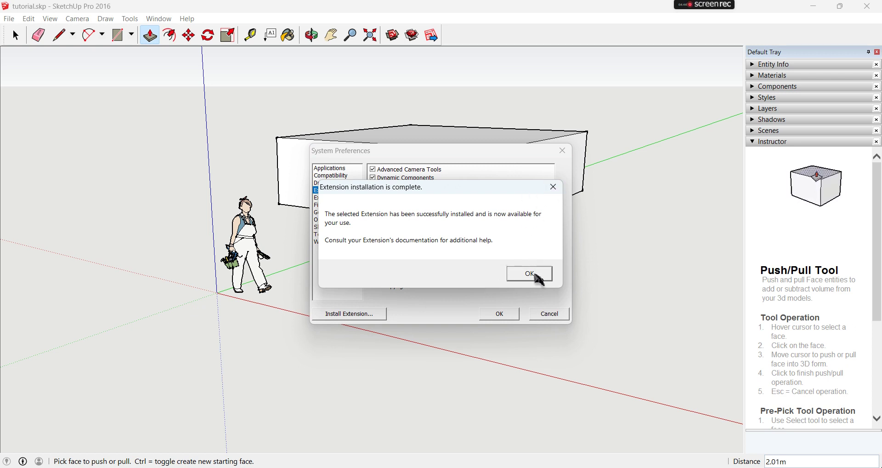
pyautogui.click(542, 273)
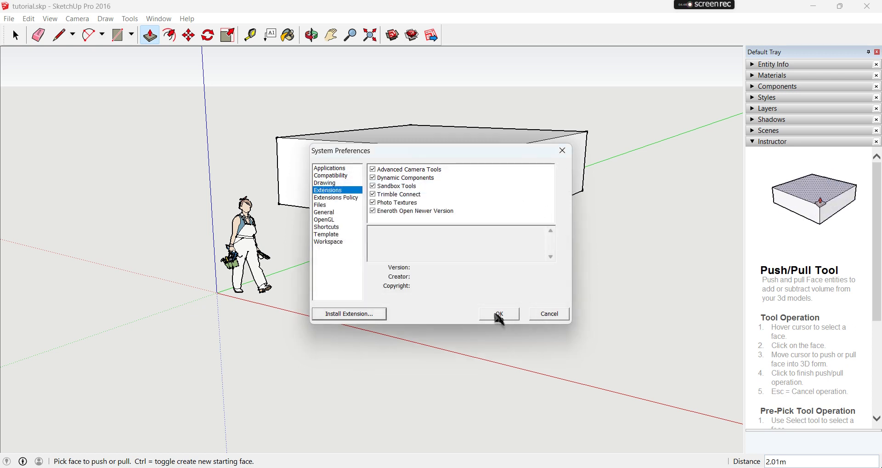
pyautogui.click(503, 314)
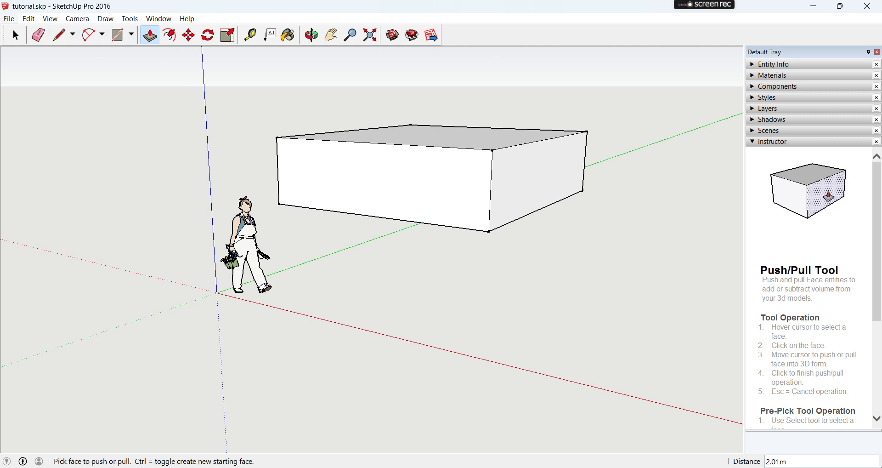
pyautogui.click(9, 18)
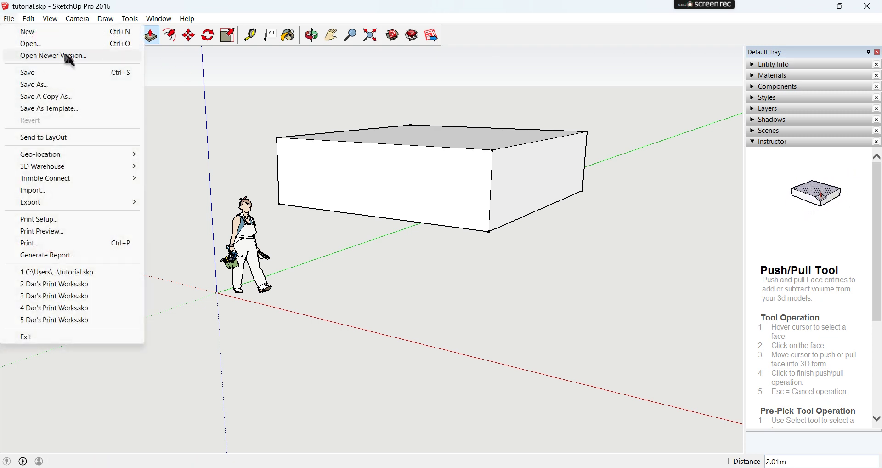
# Open BAMBOO.skp via Open Newer Version and save it as BAMBOO (SU 2016).skp.
pyautogui.click(9, 18)
pyautogui.click(8, 18)
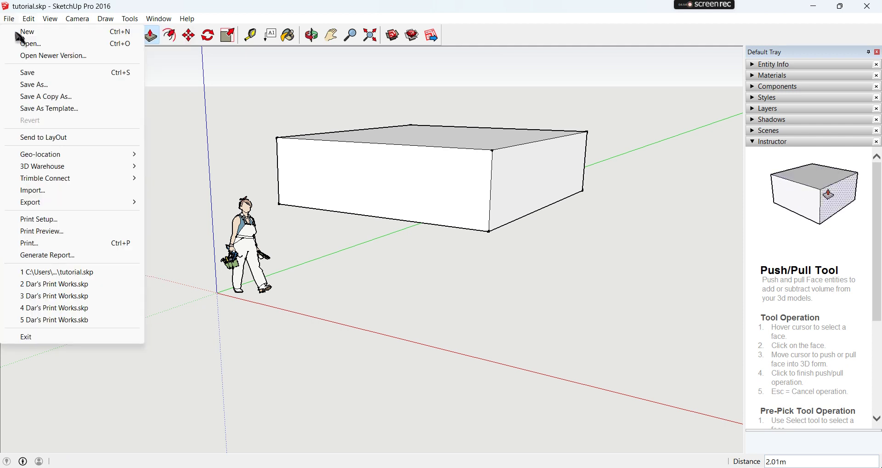
pyautogui.click(28, 55)
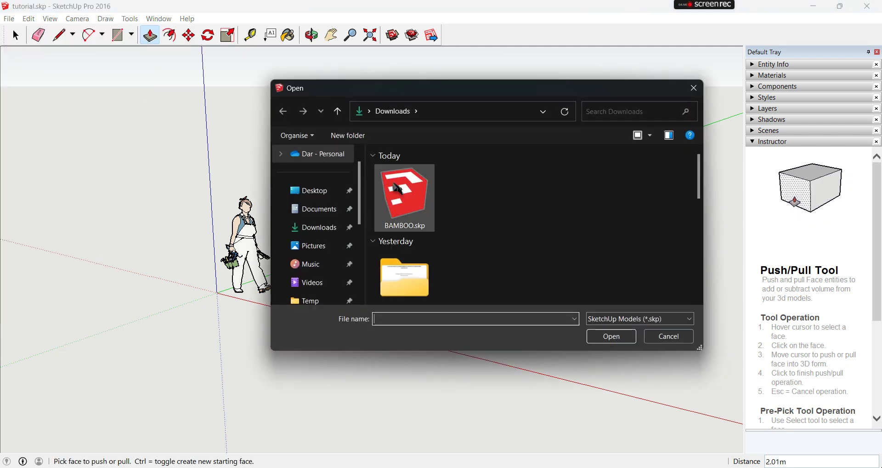
pyautogui.doubleClick(398, 188)
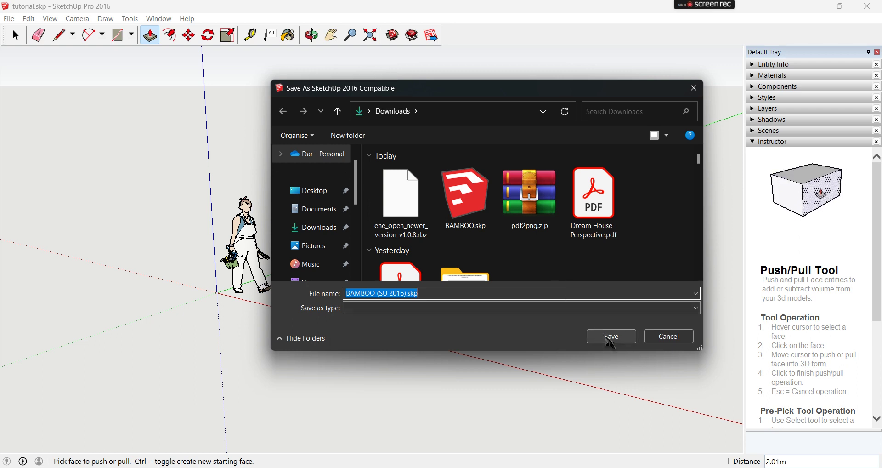
pyautogui.click(611, 338)
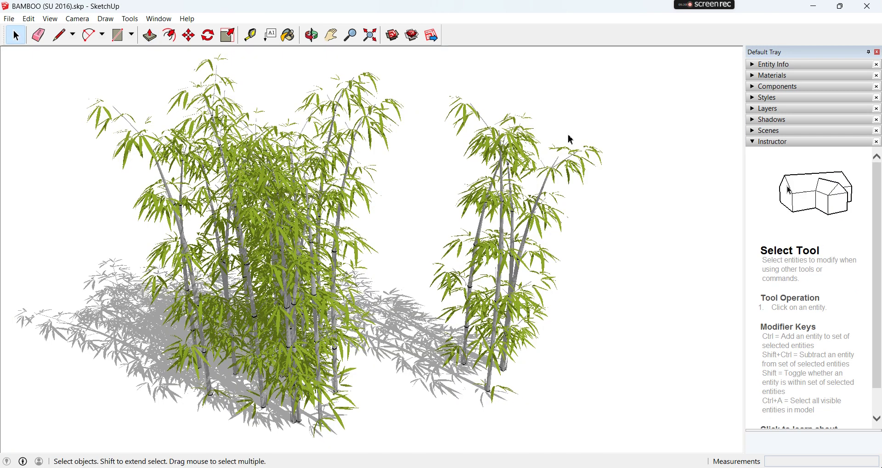
# Select the left bamboo cluster, then reopen tutorial.skp from the desktop.
pyautogui.click(513, 316)
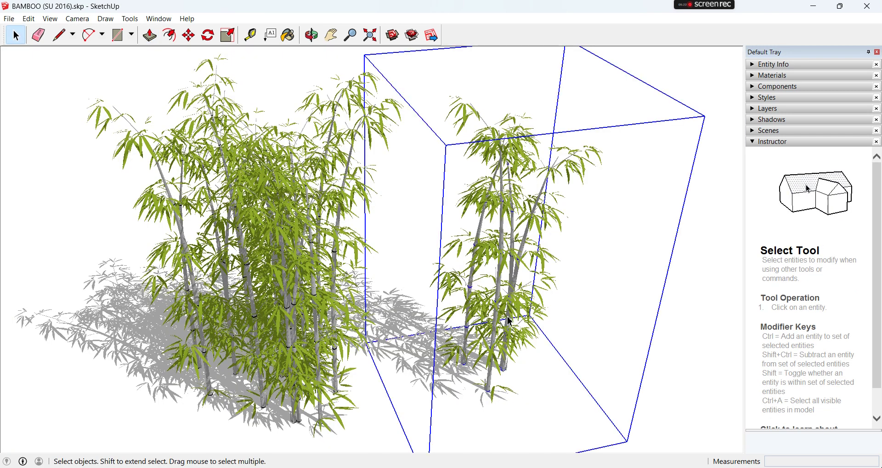
pyautogui.click(294, 255)
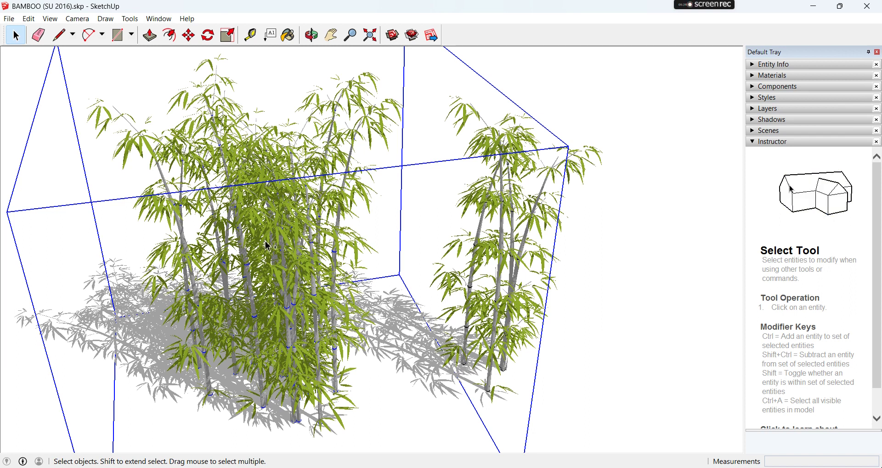
pyautogui.click(813, 7)
pyautogui.doubleClick(21, 74)
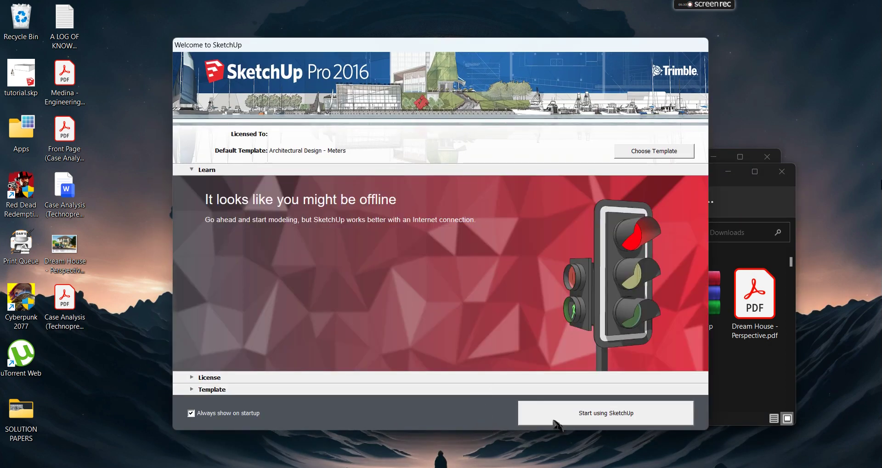
# Paste the bamboo cluster into tutorial.skp just past the right end of the box.
pyautogui.click(554, 419)
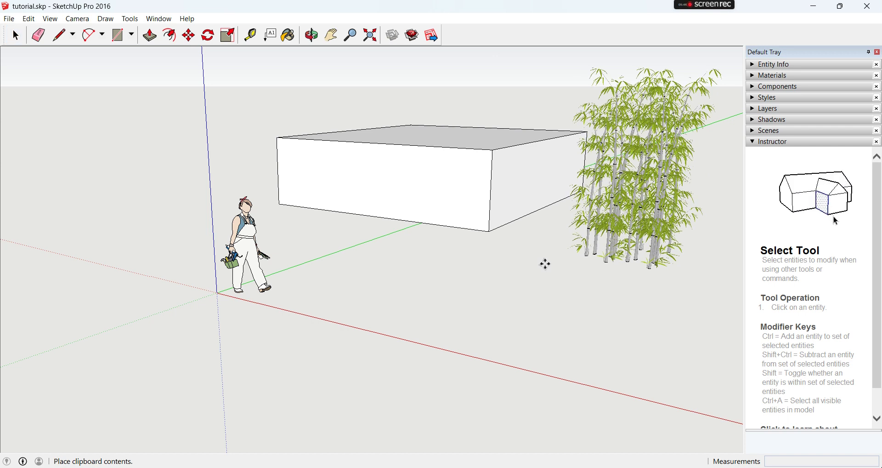
pyautogui.click(545, 264)
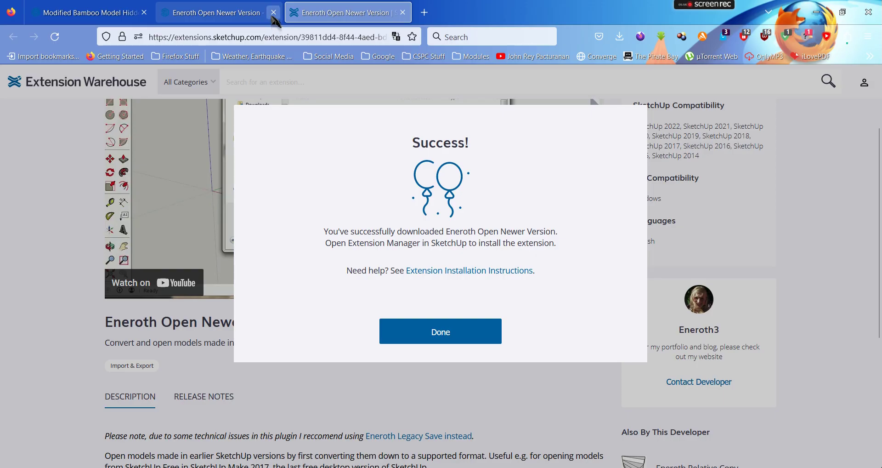
# Close the extension page tabs and load Google in a new browser tab.
pyautogui.click(273, 13)
pyautogui.click(274, 12)
pyautogui.hotkey('ctrl', 't')
pyautogui.click(378, 56)
pyautogui.click(388, 77)
pyautogui.click(144, 13)
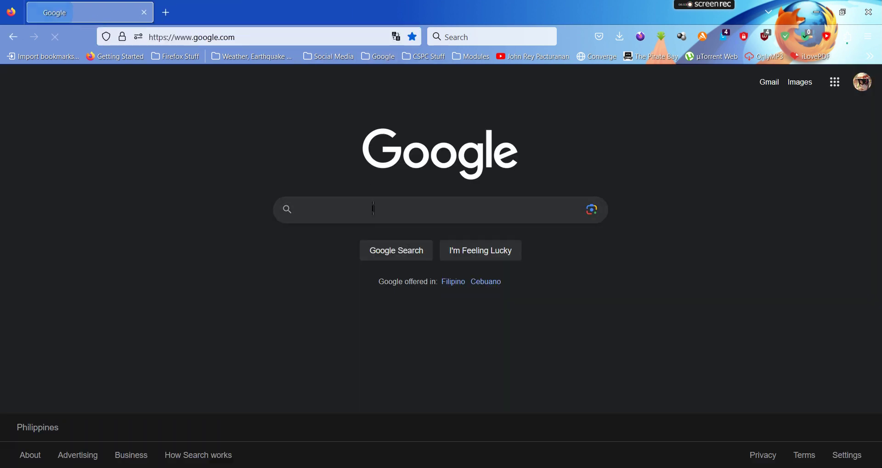
# Search Google for 'hill component sketchup' and look at the House on a hill and Hills models.
pyautogui.click(373, 208)
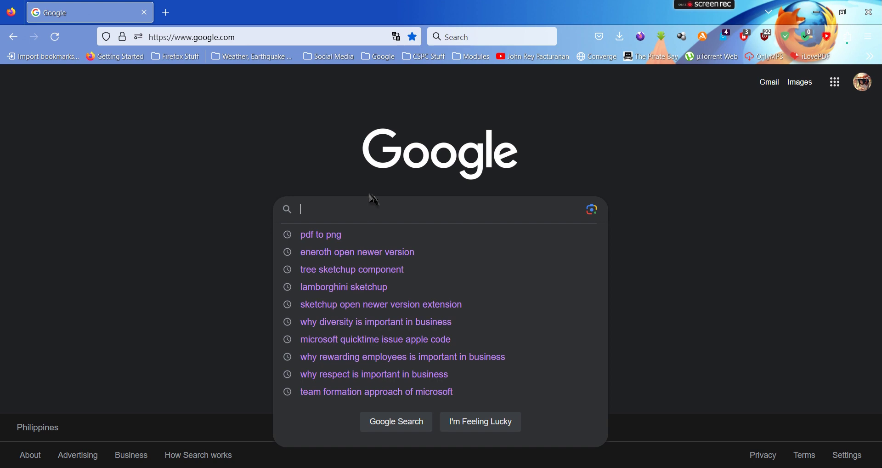
pyautogui.write('hi')
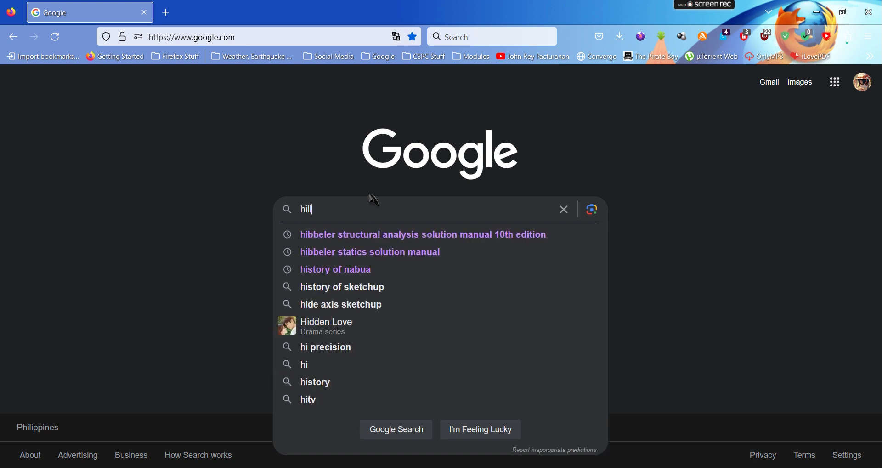
pyautogui.write('ll')
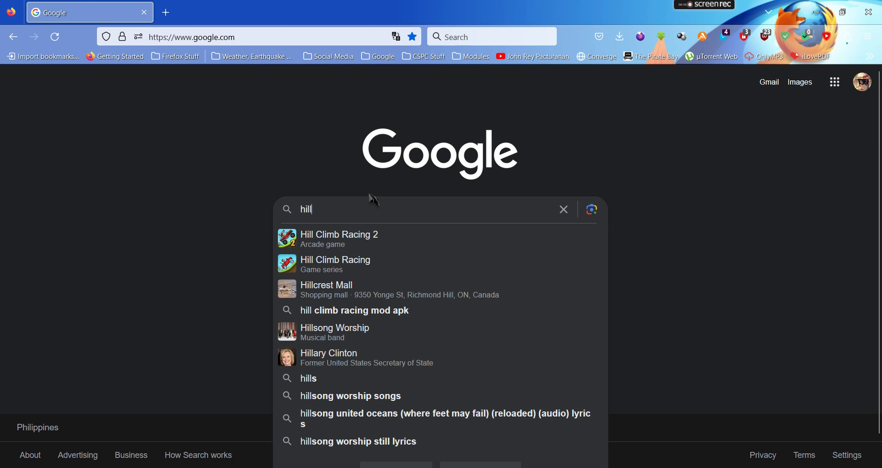
pyautogui.write(' component sketchup')
pyautogui.press('Return')
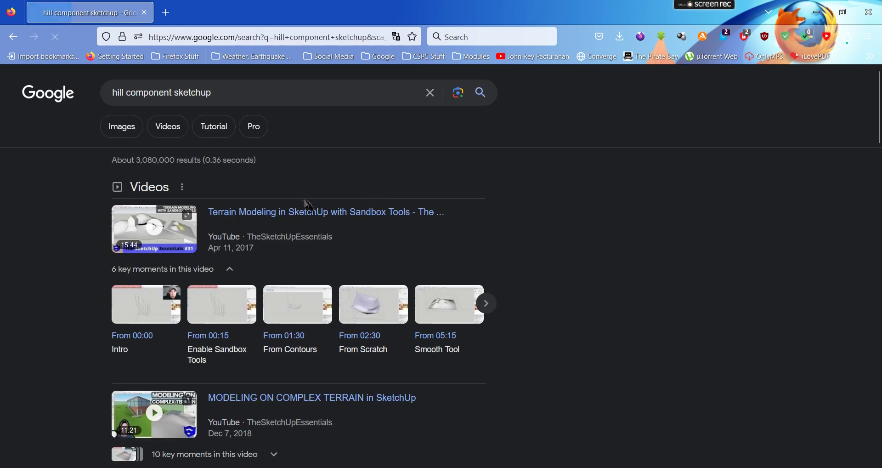
pyautogui.scroll(-3, 309, 289)
pyautogui.scroll(-3, 309, 289)
pyautogui.scroll(-5, 309, 288)
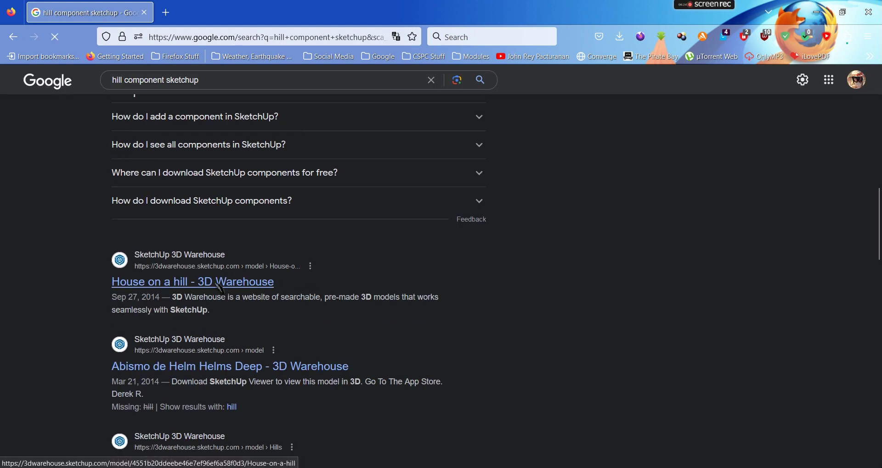
pyautogui.click(201, 284)
pyautogui.scroll(-4, 201, 288)
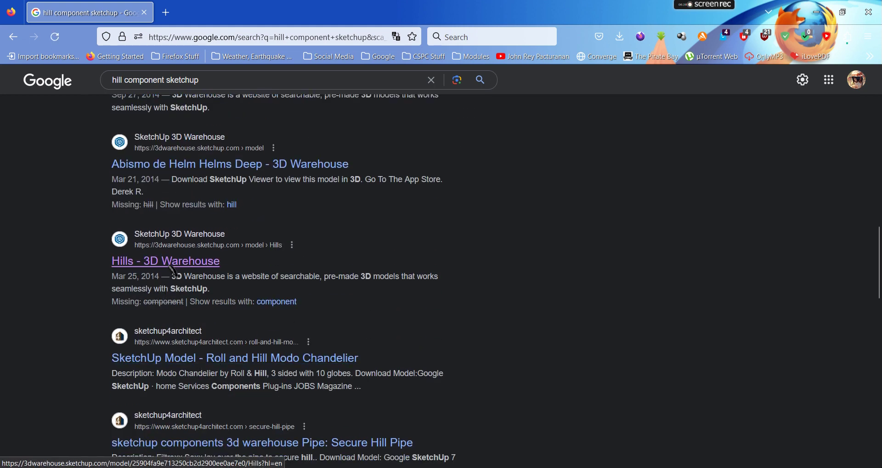
pyautogui.click(172, 265)
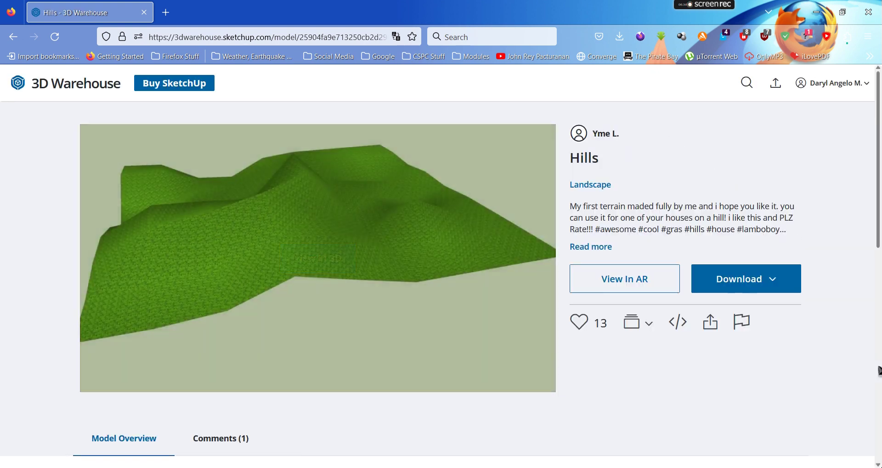
pyautogui.moveTo(317, 257)
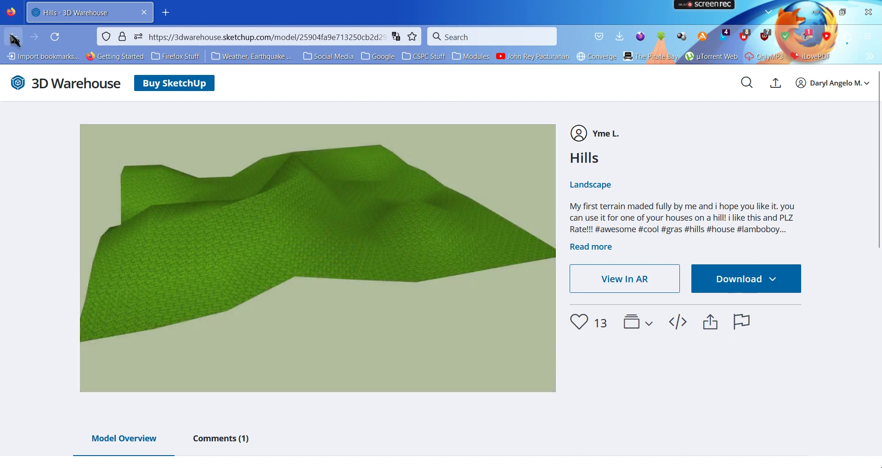
pyautogui.click(14, 39)
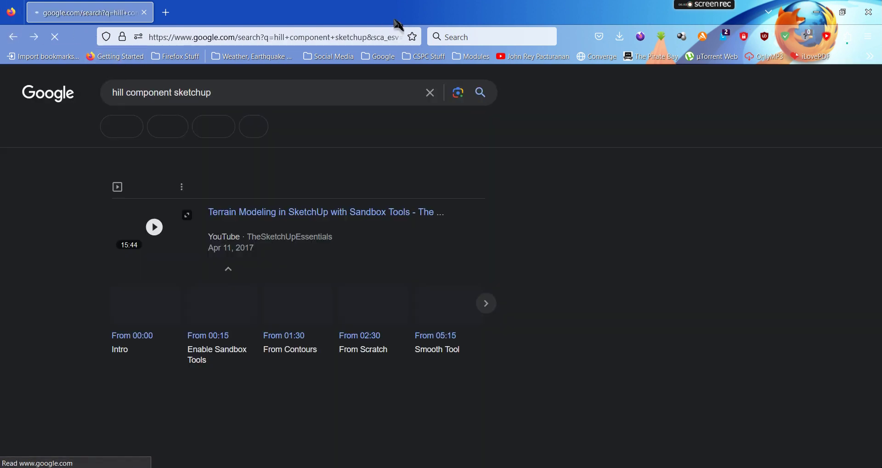
# Search for '3d warehouse sketchup' and open the top 3D Warehouse result.
pyautogui.scroll(1, 427, 220)
pyautogui.scroll(7, 396, 156)
pyautogui.scroll(2, 386, 147)
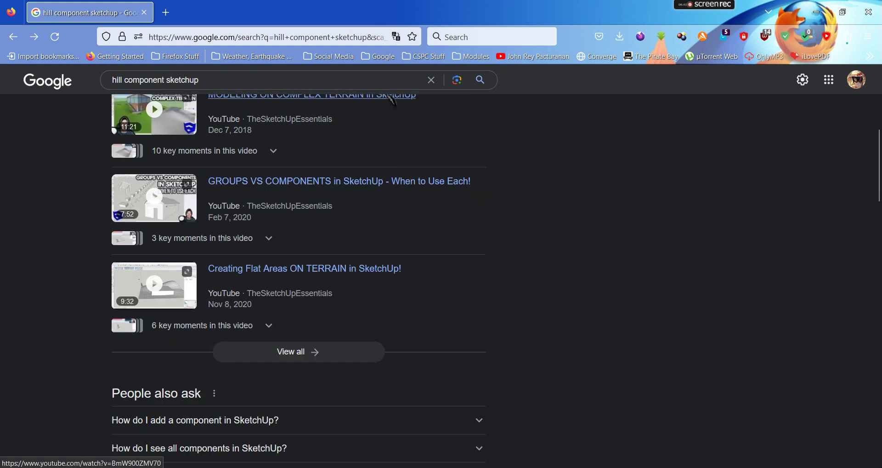
pyautogui.click(431, 80)
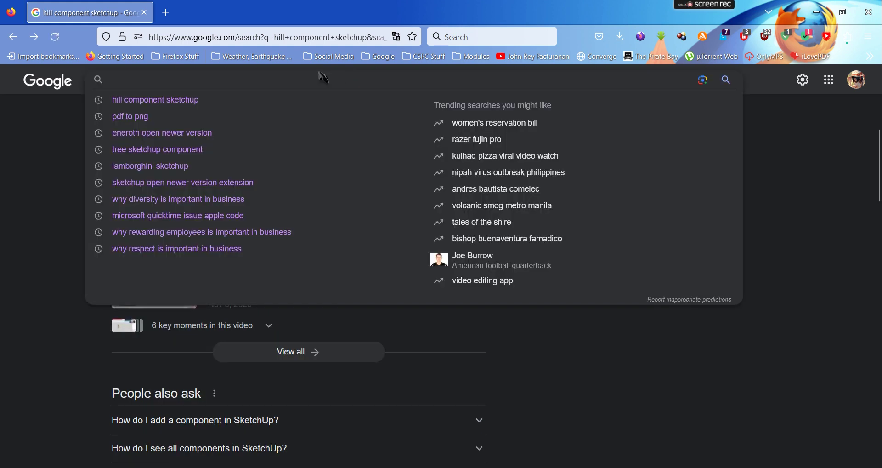
pyautogui.write('3d')
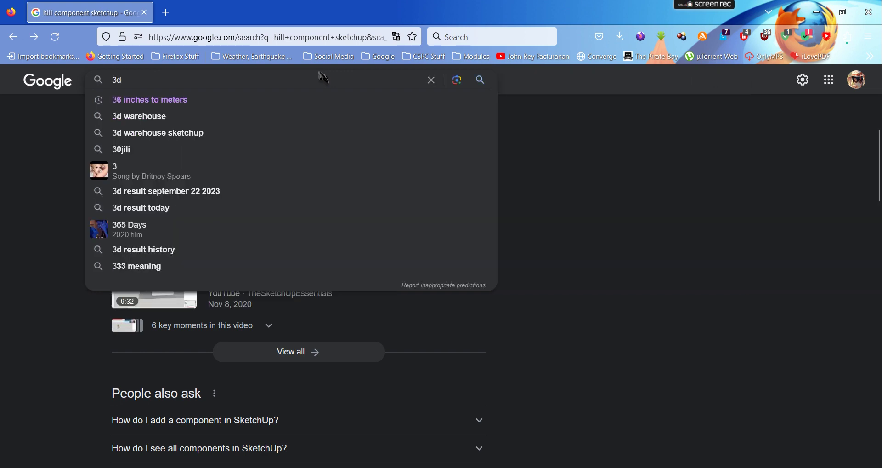
pyautogui.write(' warehouse s')
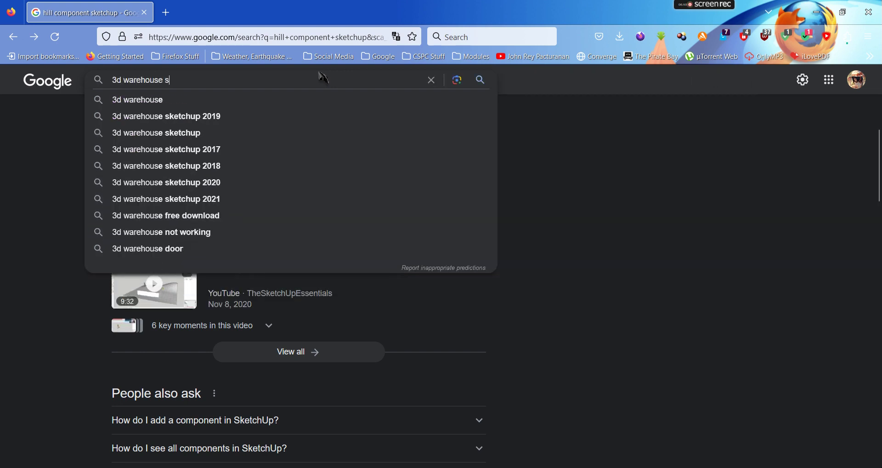
pyautogui.write('ketchup')
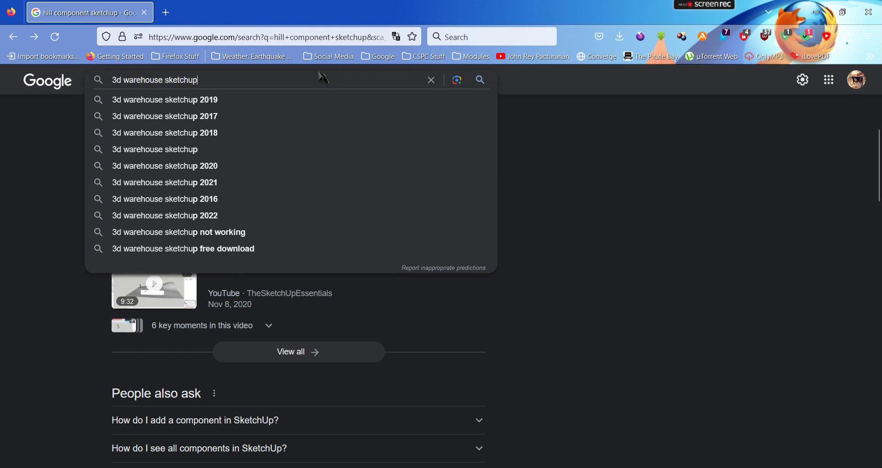
pyautogui.press('Return')
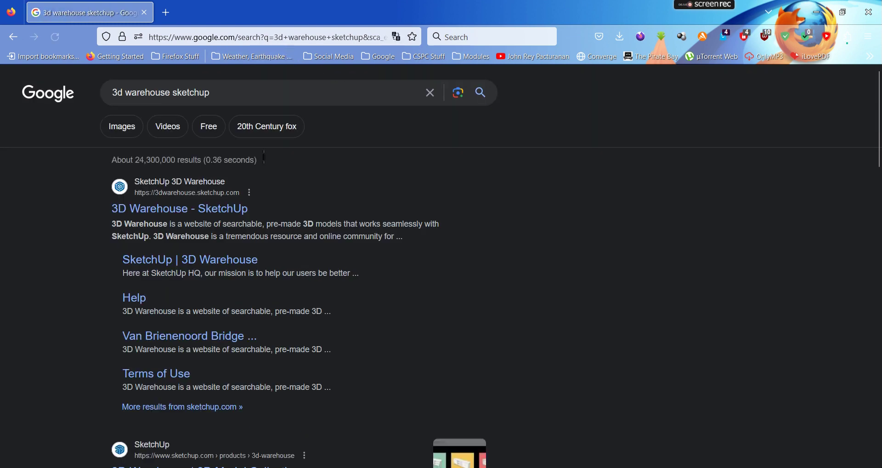
pyautogui.click(198, 213)
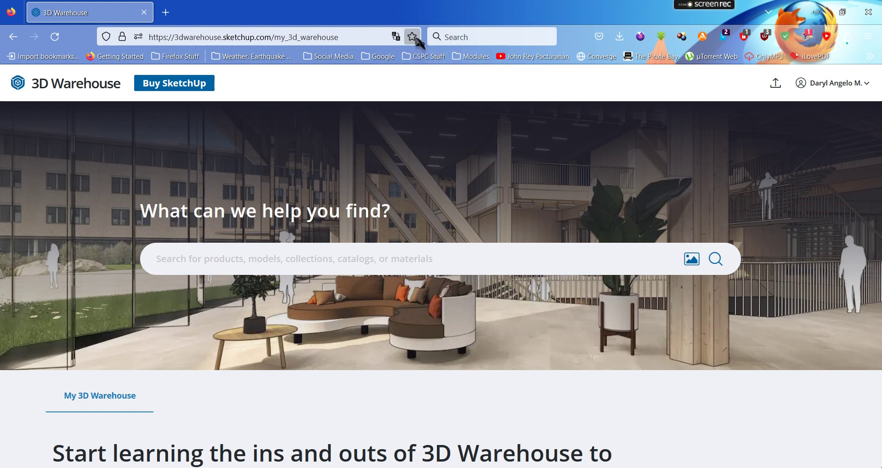
# Bookmark the 3D Warehouse page and place it between Converge and The Pirate Bay.
pyautogui.click(413, 39)
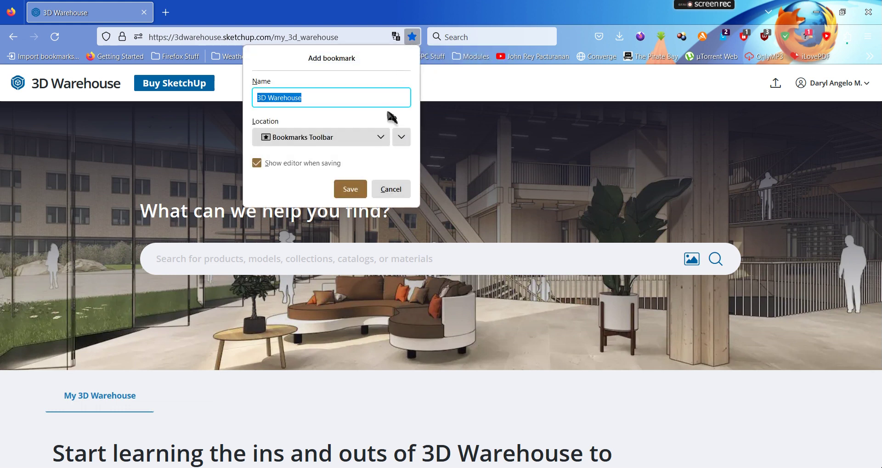
pyautogui.click(356, 188)
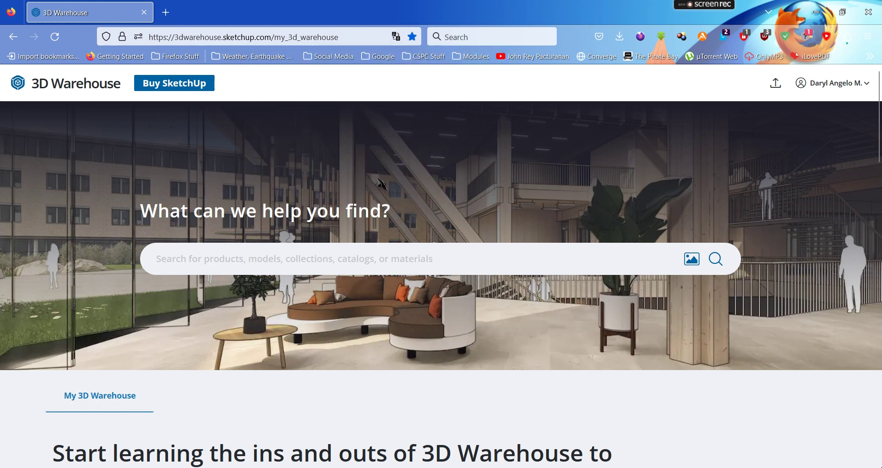
pyautogui.click(869, 57)
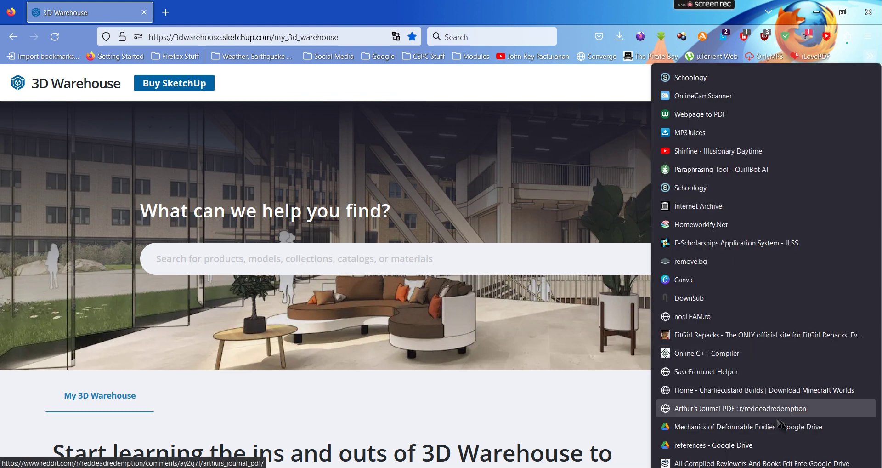
pyautogui.scroll(-2, 735, 441)
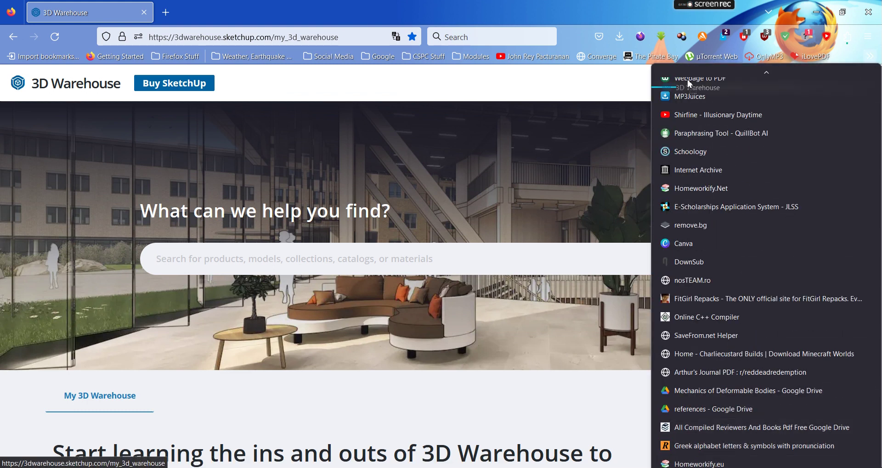
pyautogui.moveTo(731, 113); pyautogui.dragTo(627, 58)
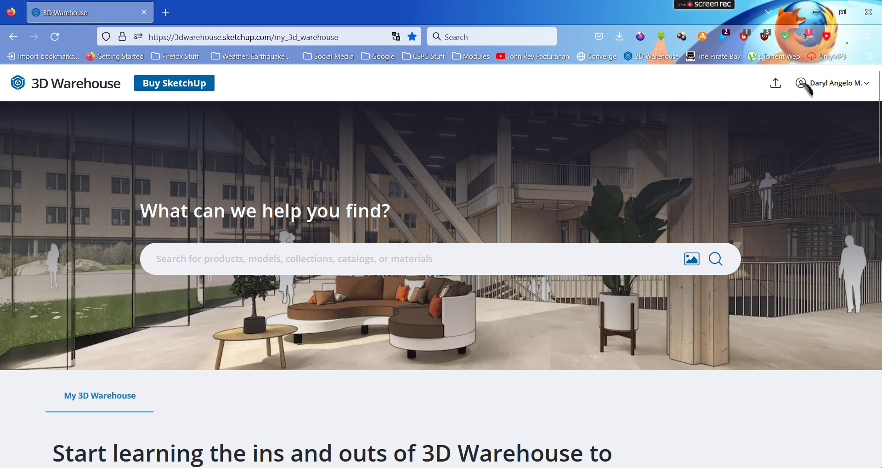
# Move the iLovePDF bookmark next to uTorrent Web on the bookmarks toolbar.
pyautogui.click(870, 56)
pyautogui.scroll(2, 804, 136)
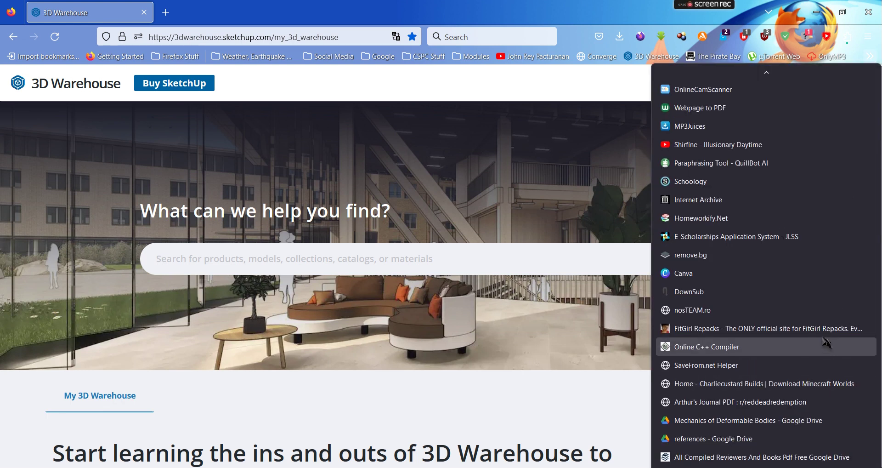
pyautogui.moveTo(735, 78); pyautogui.dragTo(809, 57)
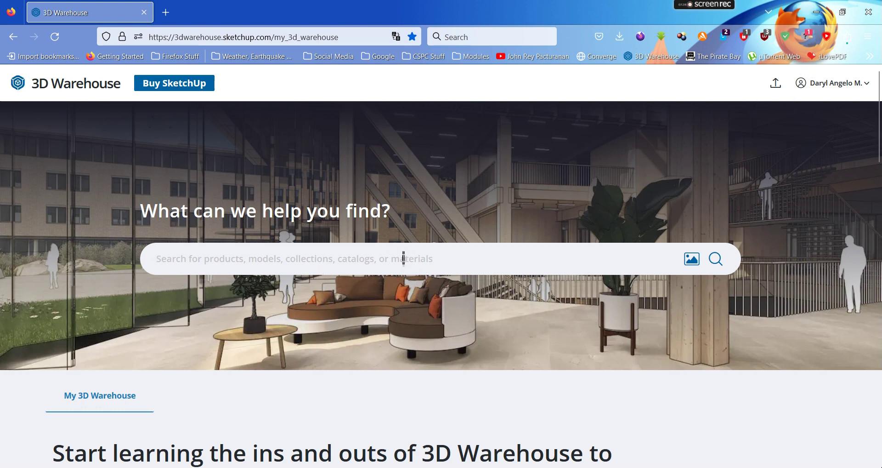
# Search 3D Warehouse for 'car component'.
pyautogui.write('lam')
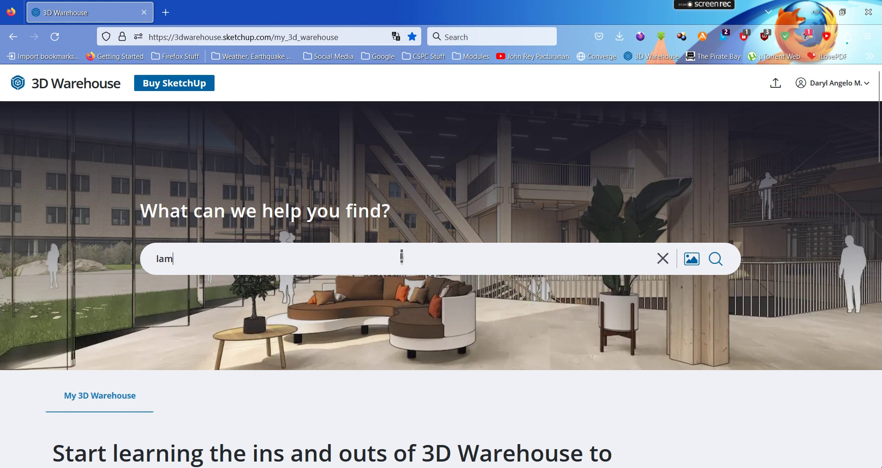
pyautogui.write('borghini')
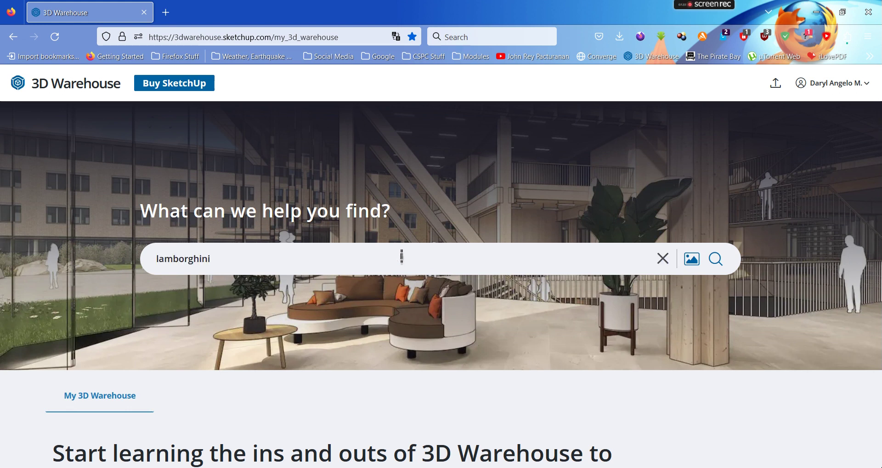
pyautogui.press('BackSpace')
pyautogui.press('BackSpace')
pyautogui.press('BackSpace')
pyautogui.write('c')
pyautogui.press('Return')
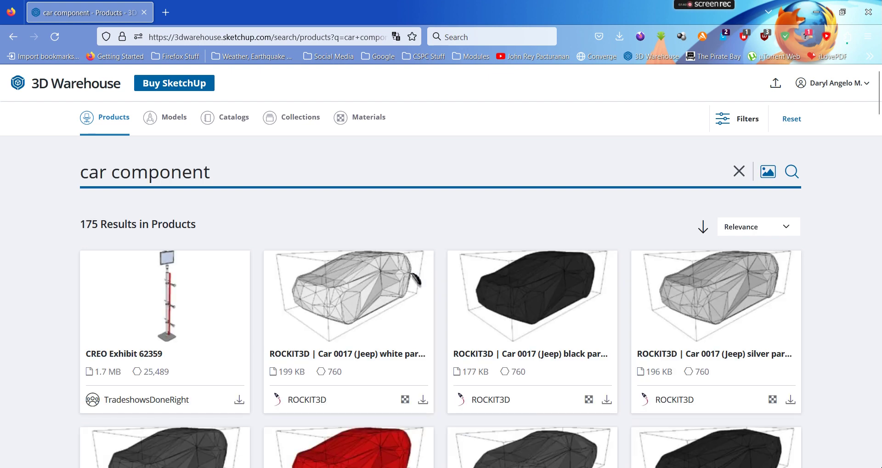
# Browse down the 175 car results, then start moving the bamboo cluster in SketchUp.
pyautogui.scroll(-4, 509, 274)
pyautogui.scroll(-4, 510, 274)
pyautogui.scroll(-4, 524, 305)
pyautogui.scroll(-3, 524, 303)
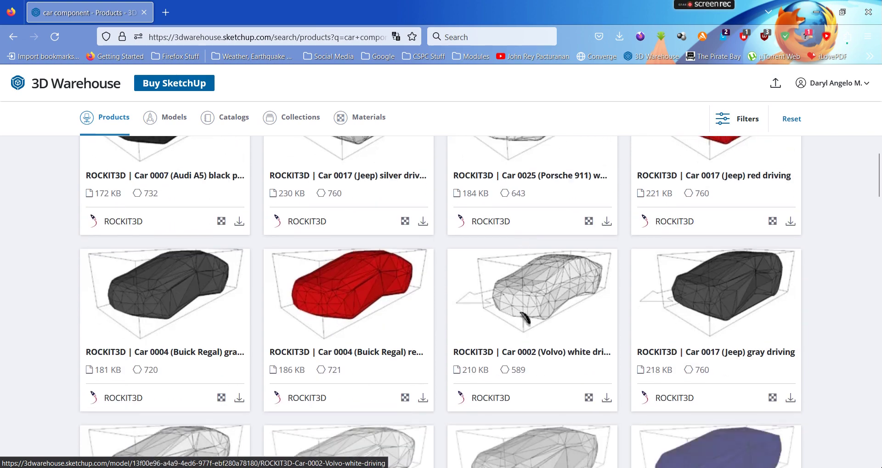
pyautogui.scroll(-4, 521, 308)
pyautogui.scroll(-7, 515, 310)
pyautogui.scroll(-3, 516, 330)
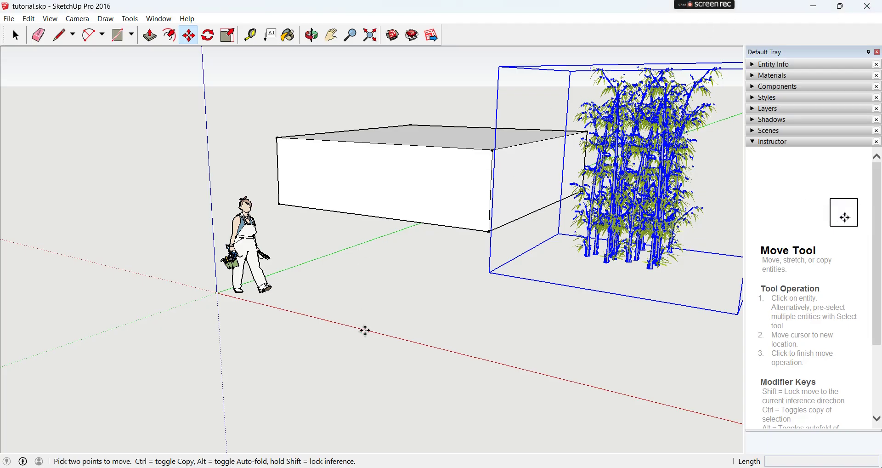
pyautogui.click(366, 331)
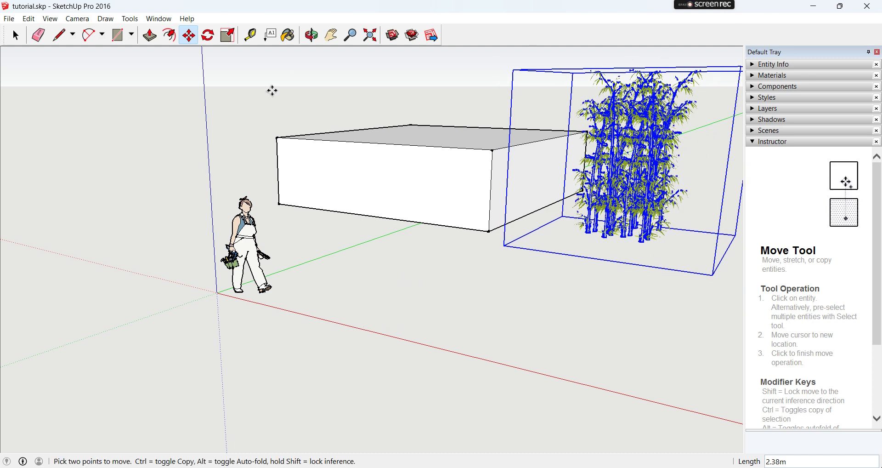
# Cancel the bamboo move, collapse Instructor, and open the current style's Background settings.
pyautogui.press('Escape')
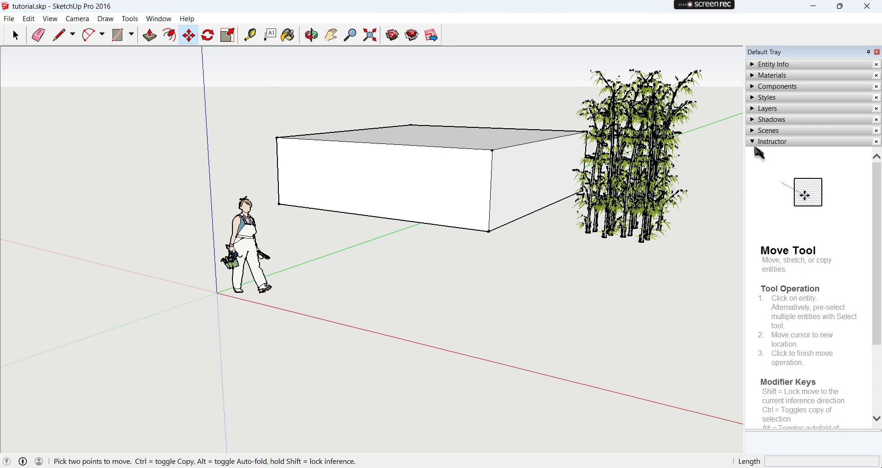
pyautogui.click(757, 142)
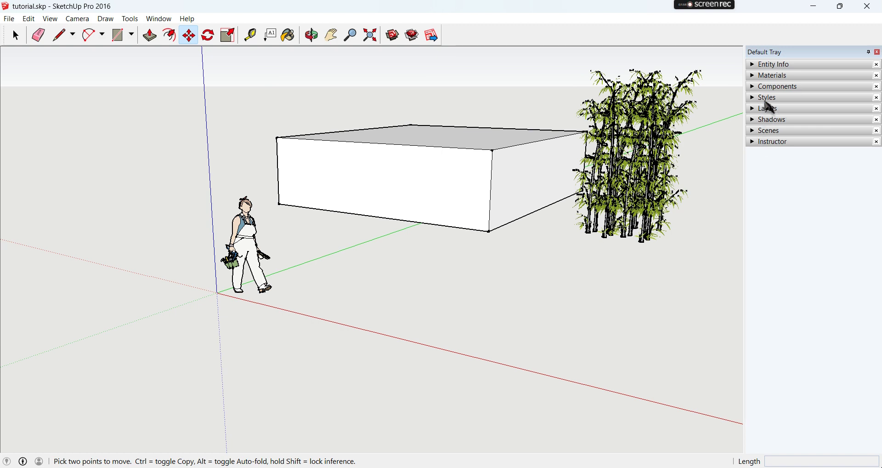
pyautogui.click(765, 98)
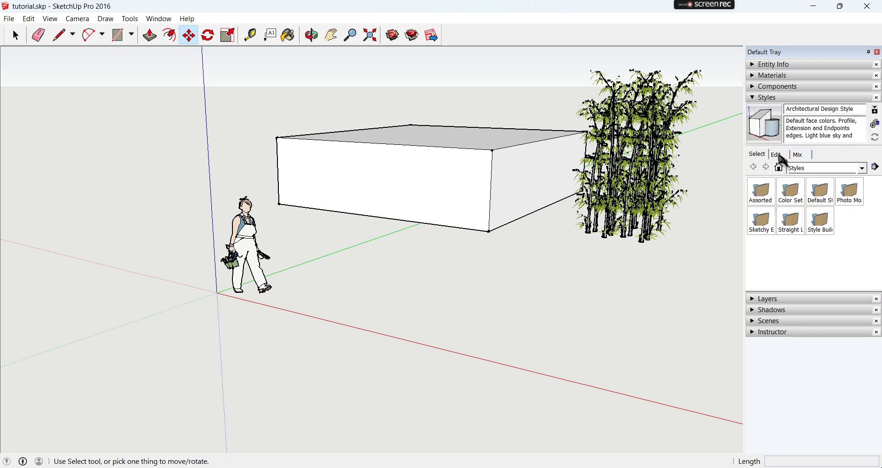
pyautogui.click(780, 156)
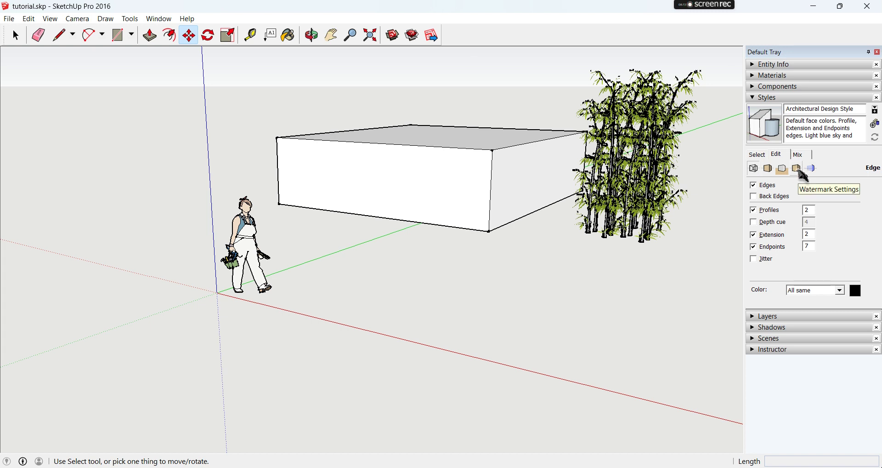
pyautogui.click(800, 171)
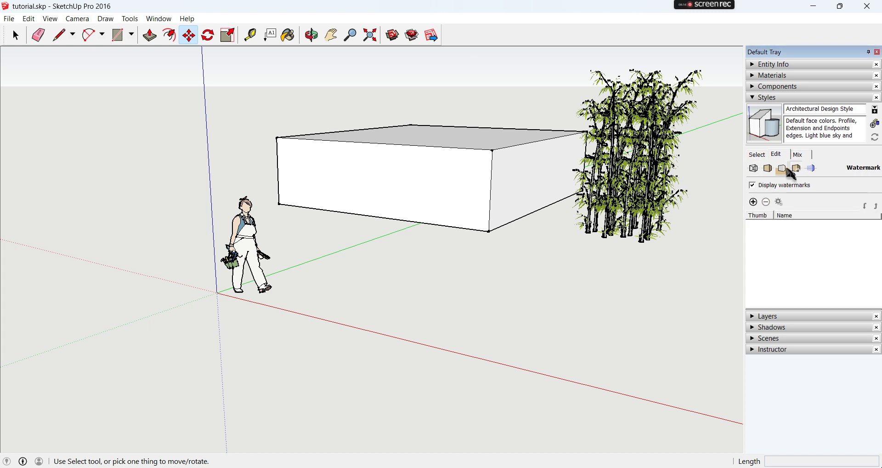
pyautogui.click(783, 169)
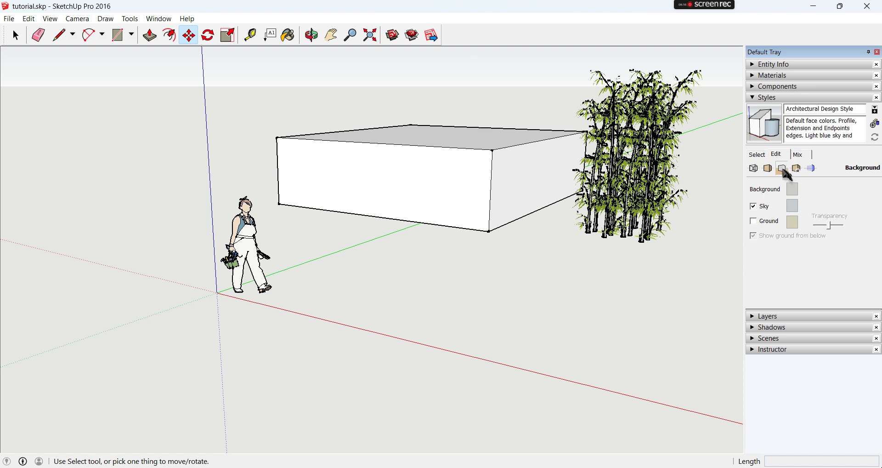
# Set the sky colour to blue and orbit the view down to eye level.
pyautogui.click(793, 205)
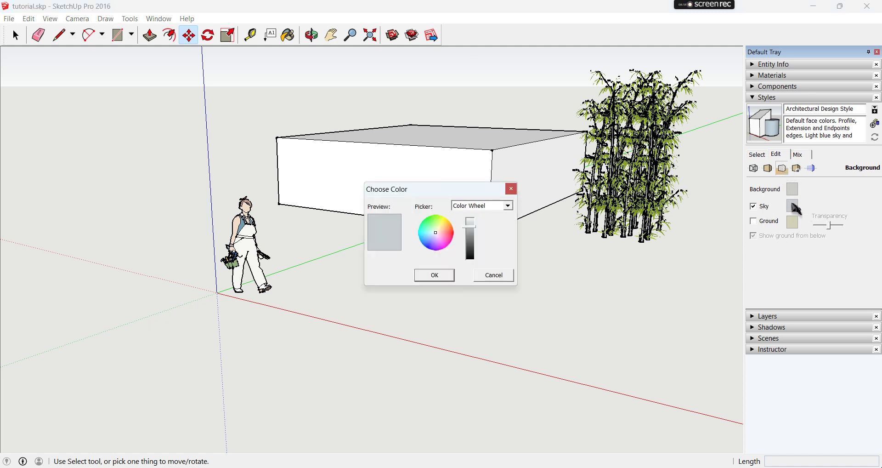
pyautogui.moveTo(441, 238); pyautogui.dragTo(432, 236)
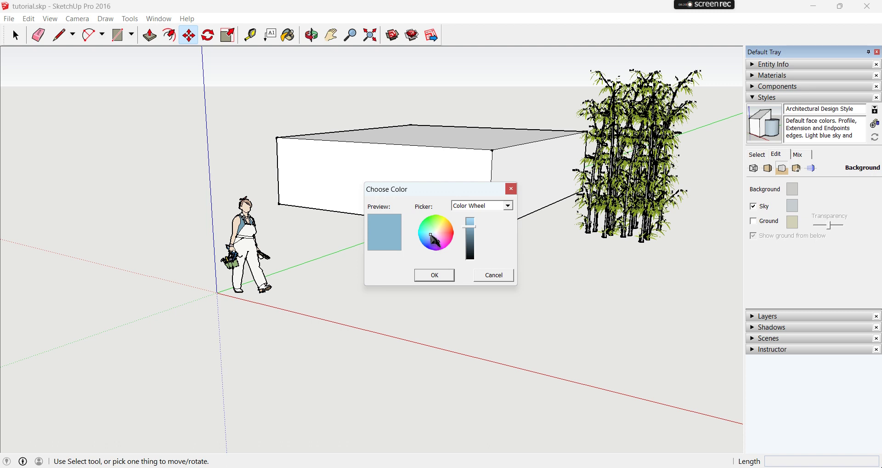
pyautogui.click(430, 275)
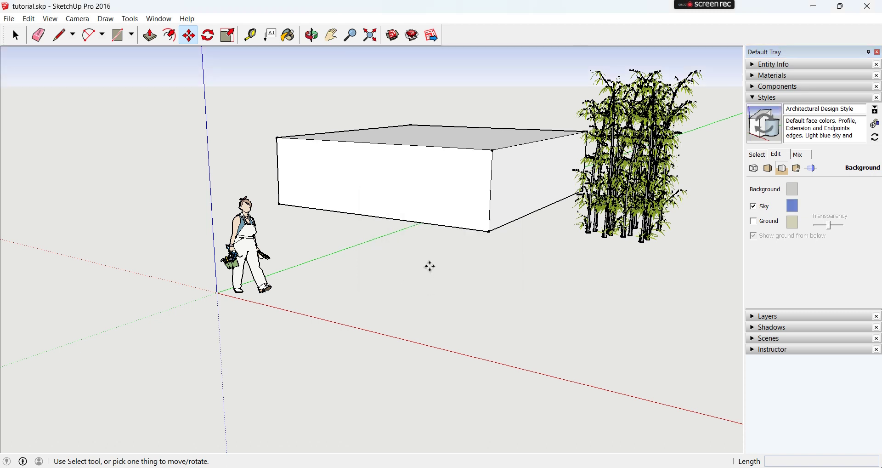
pyautogui.click(312, 36)
pyautogui.moveTo(327, 131); pyautogui.dragTo(326, 106)
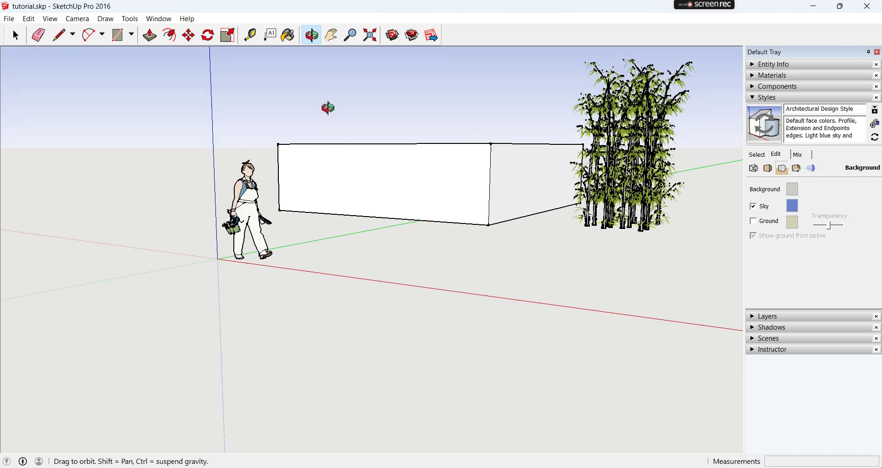
# Turn on a tan ground plane, not shown from below, and pan the scene down.
pyautogui.click(792, 222)
pyautogui.click(441, 231)
pyautogui.moveTo(442, 231); pyautogui.dragTo(442, 228)
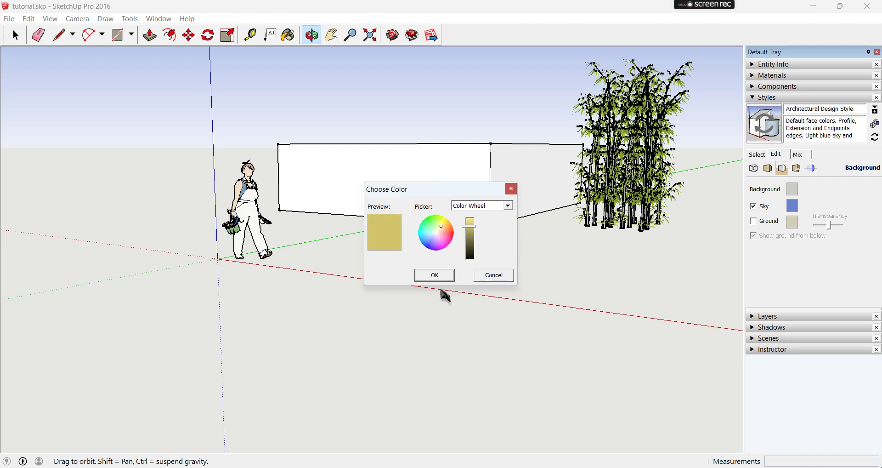
pyautogui.click(435, 275)
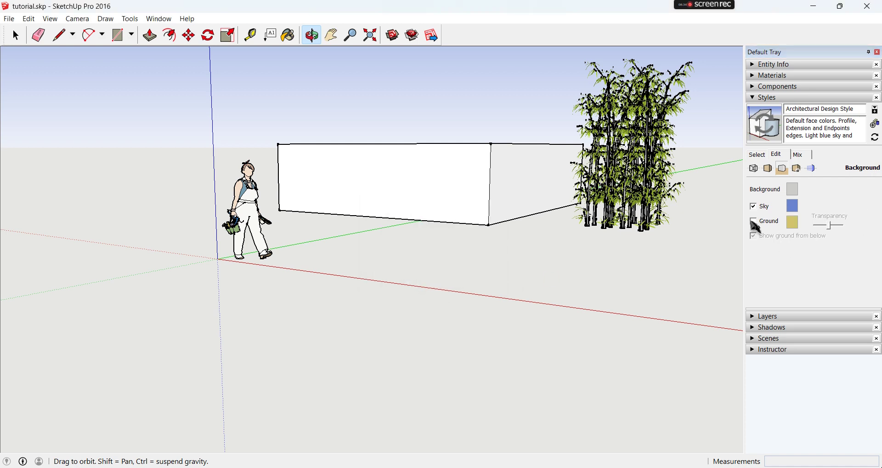
pyautogui.click(753, 221)
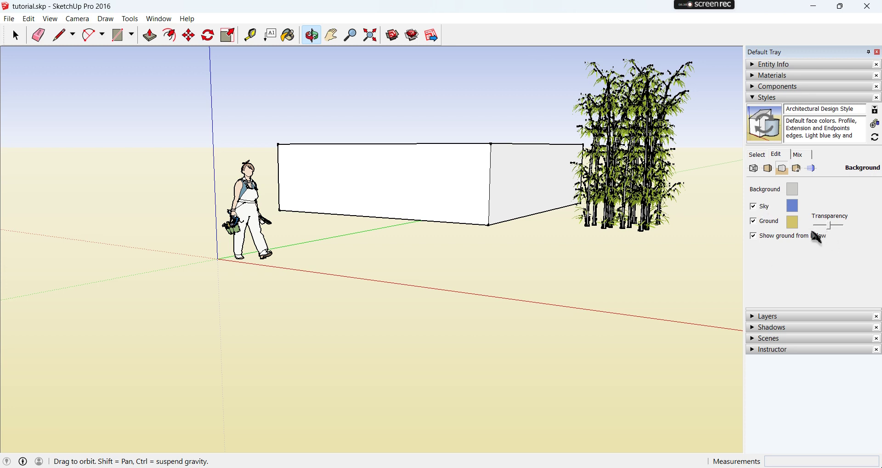
pyautogui.click(802, 236)
pyautogui.click(332, 39)
pyautogui.moveTo(472, 150); pyautogui.dragTo(439, 215)
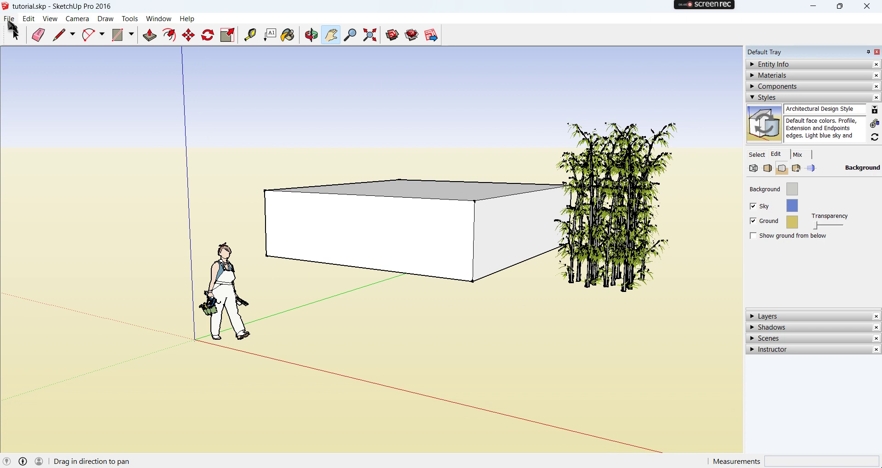
pyautogui.click(10, 19)
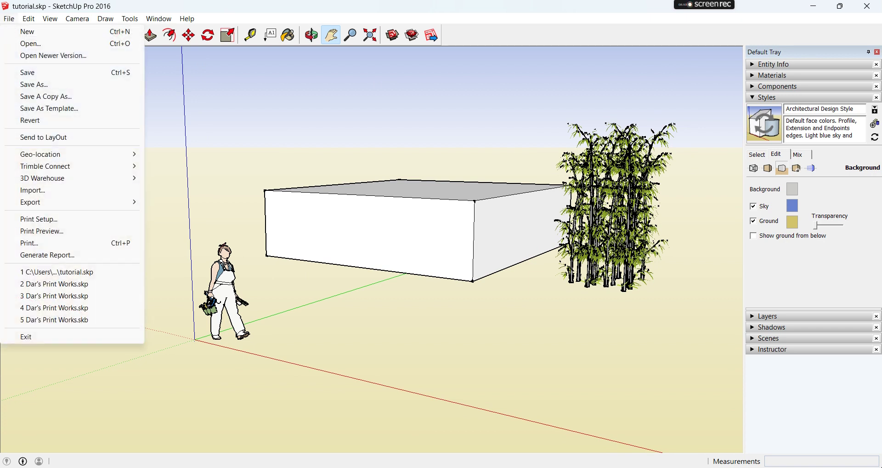
# Save the model, send it to LayOut, and start an A3 Landscape document.
pyautogui.click(51, 137)
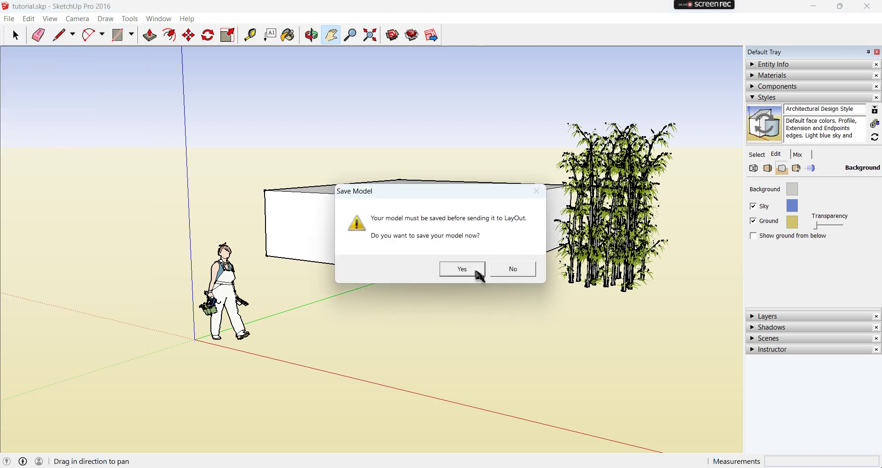
pyautogui.click(480, 274)
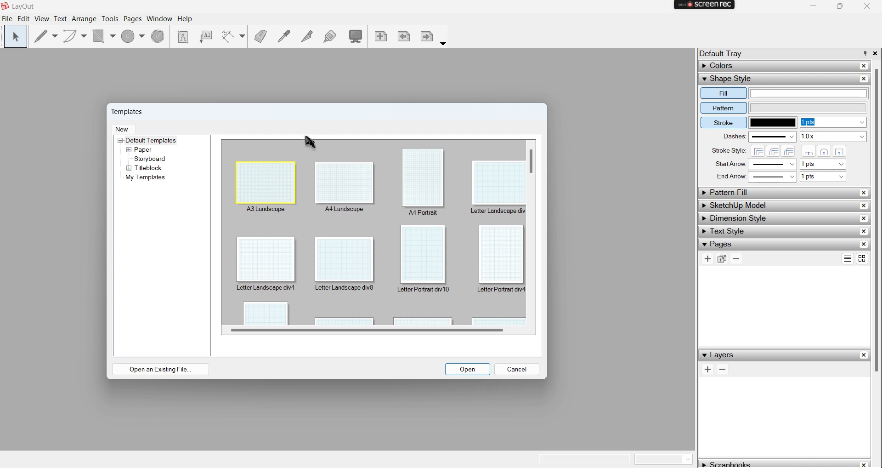
pyautogui.doubleClick(274, 193)
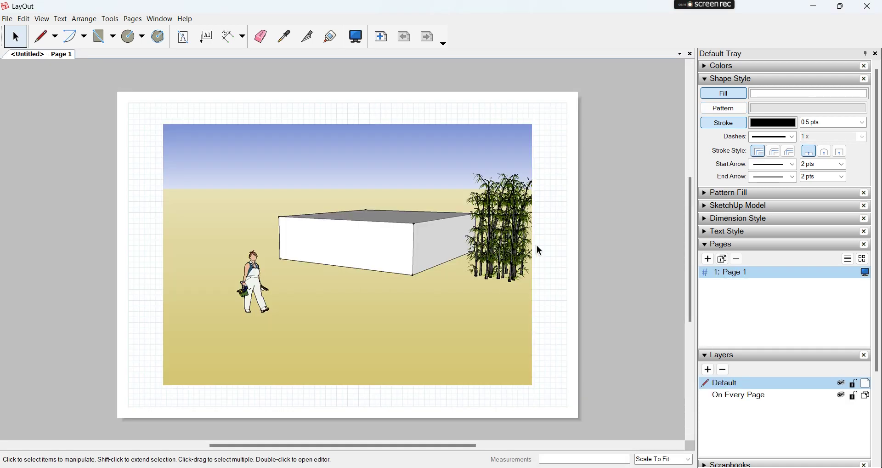
# Move the scene viewport up-left and stretch it across the full A3 page width.
pyautogui.click(459, 221)
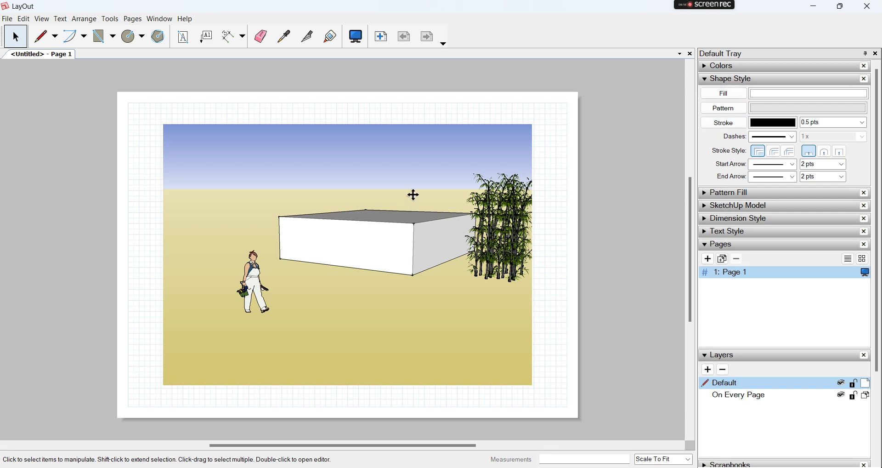
pyautogui.moveTo(398, 210); pyautogui.dragTo(369, 180)
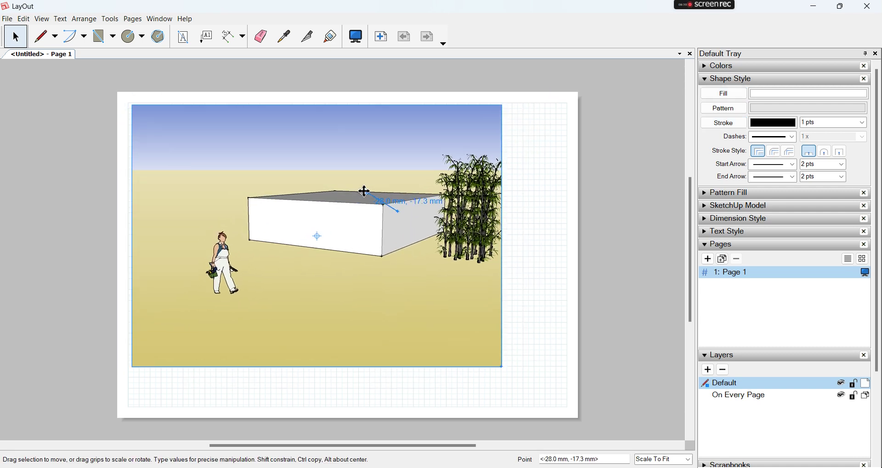
pyautogui.moveTo(369, 181); pyautogui.dragTo(362, 189)
pyautogui.moveTo(500, 364); pyautogui.dragTo(568, 366)
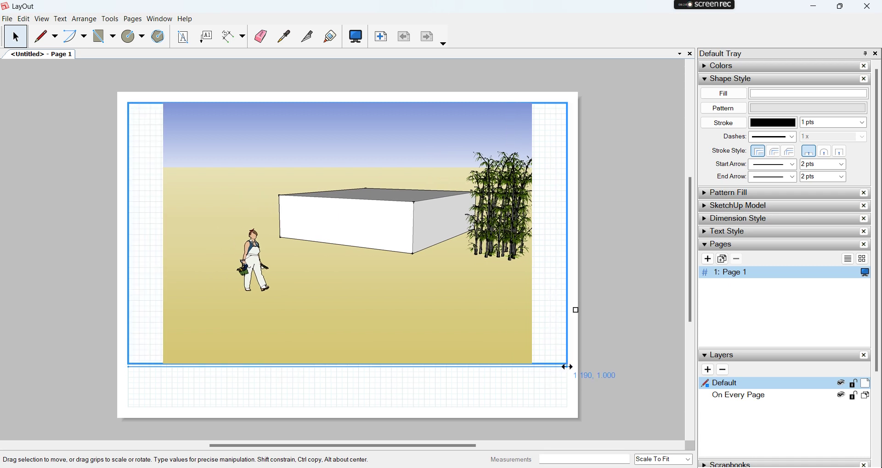
pyautogui.moveTo(568, 366); pyautogui.dragTo(569, 365)
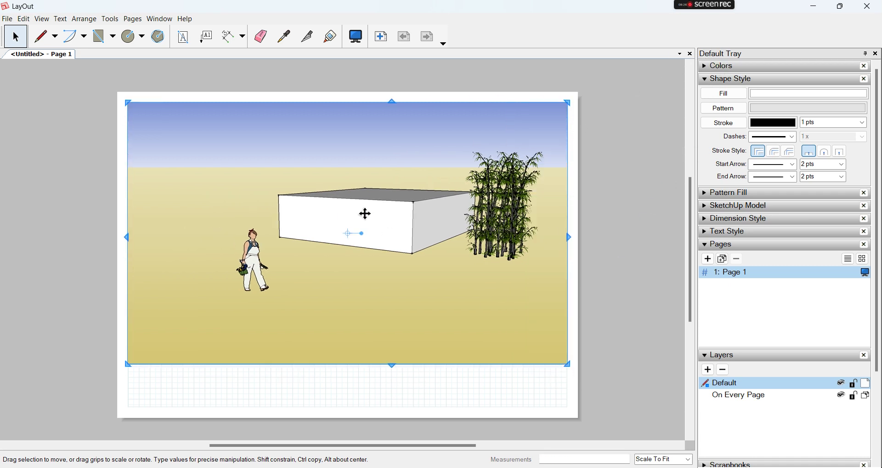